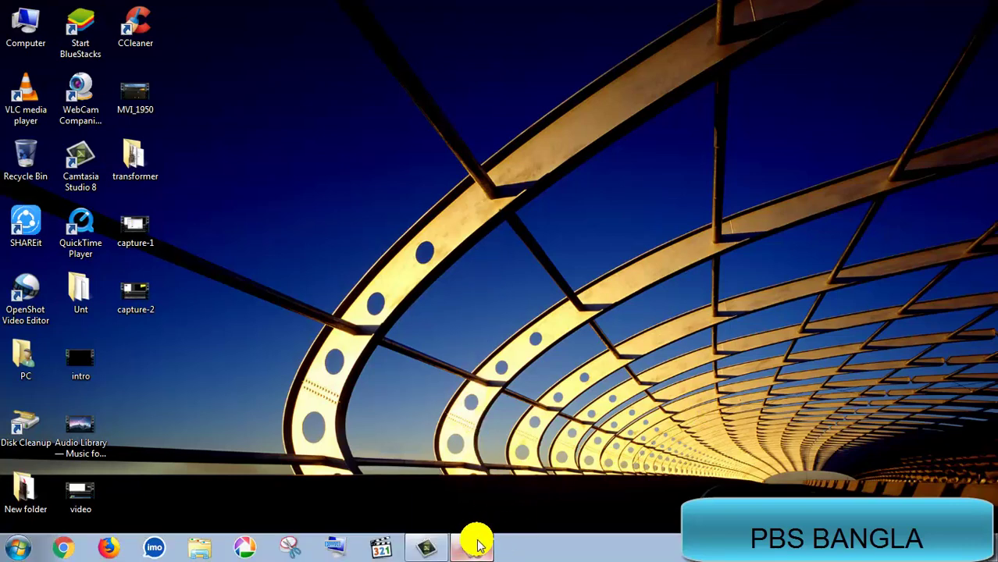
pyautogui.moveTo(478, 545)
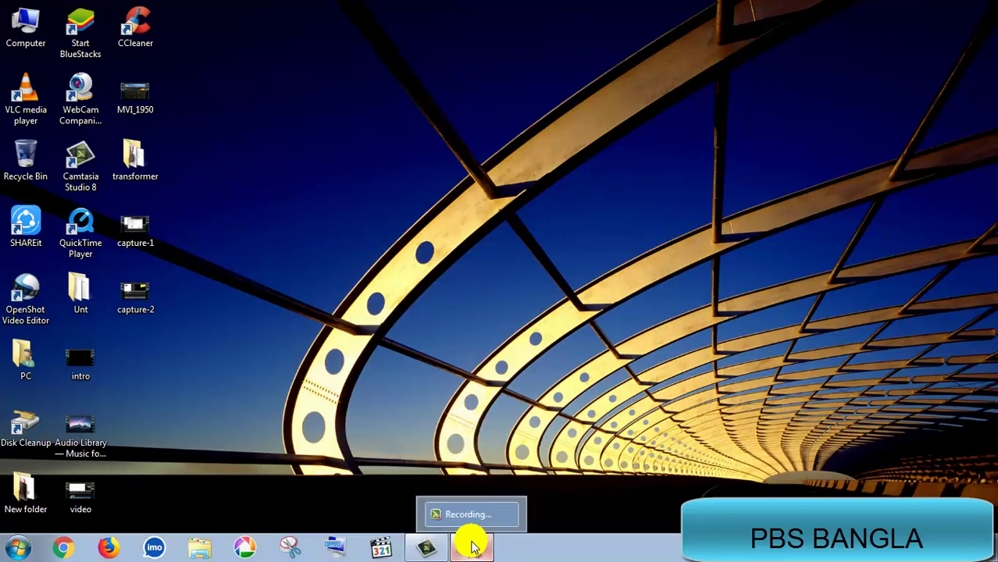
pyautogui.click(472, 546)
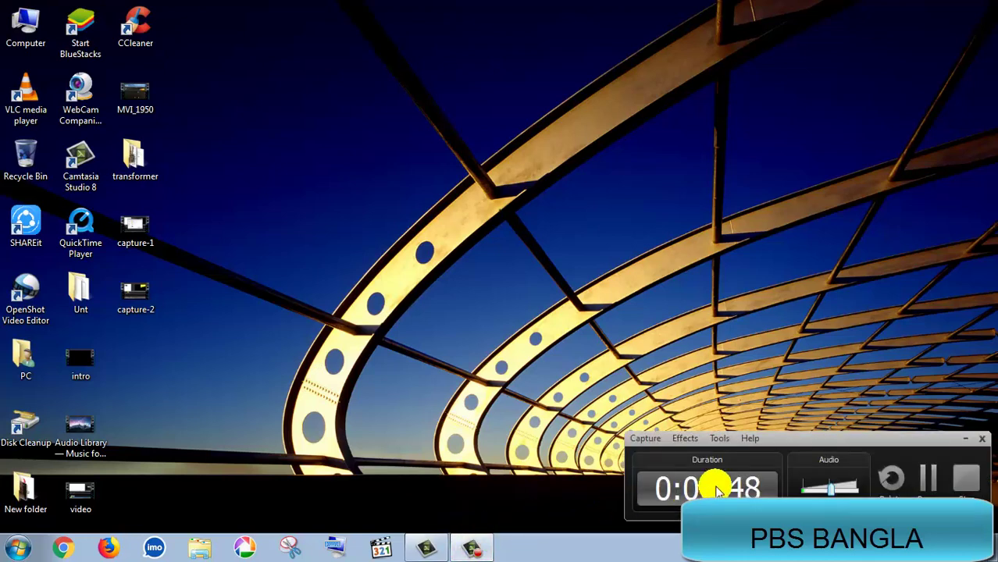
pyautogui.click(938, 478)
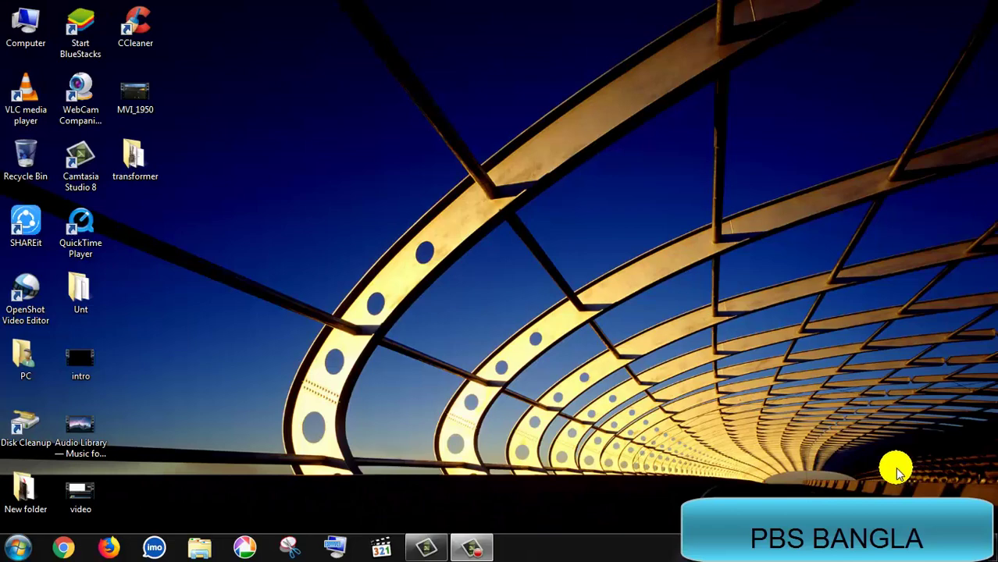
# Switch to the Camtasia Studio editor and move the playhead to the start of the timeline.
pyautogui.click(428, 551)
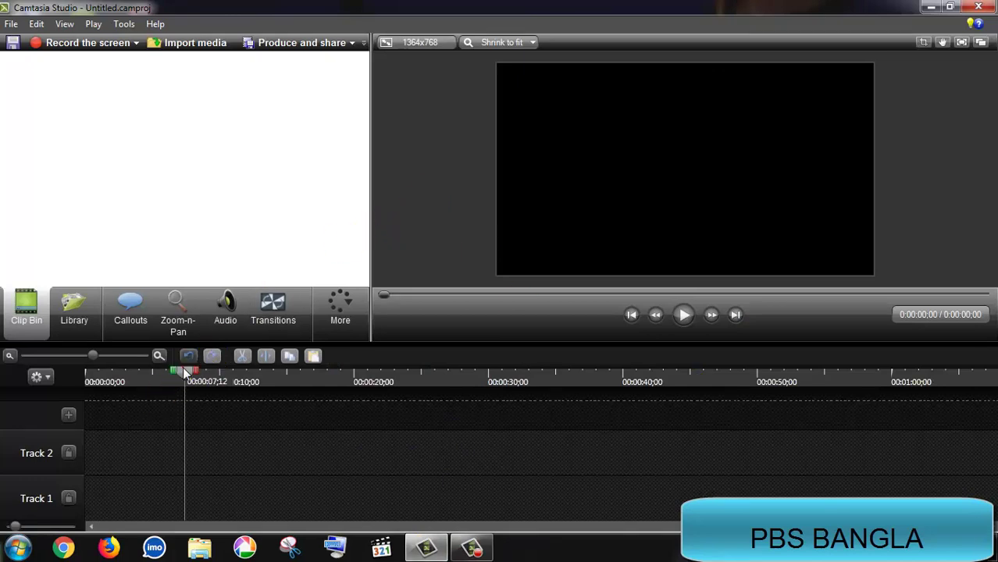
pyautogui.moveTo(185, 373); pyautogui.dragTo(74, 390)
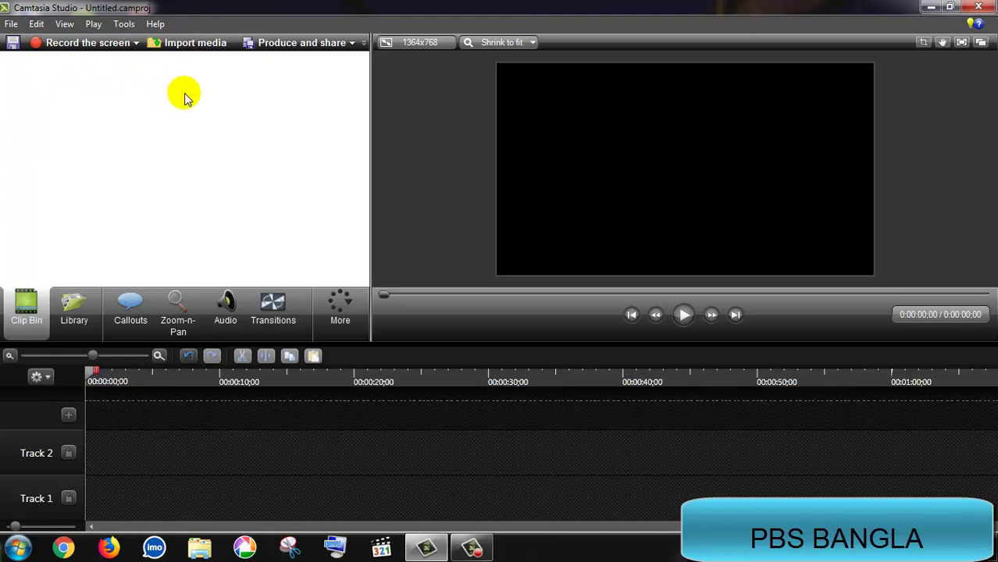
# Start importing media and browse to New folder inside the Desktop folder on New Volume (E:).
pyautogui.click(195, 45)
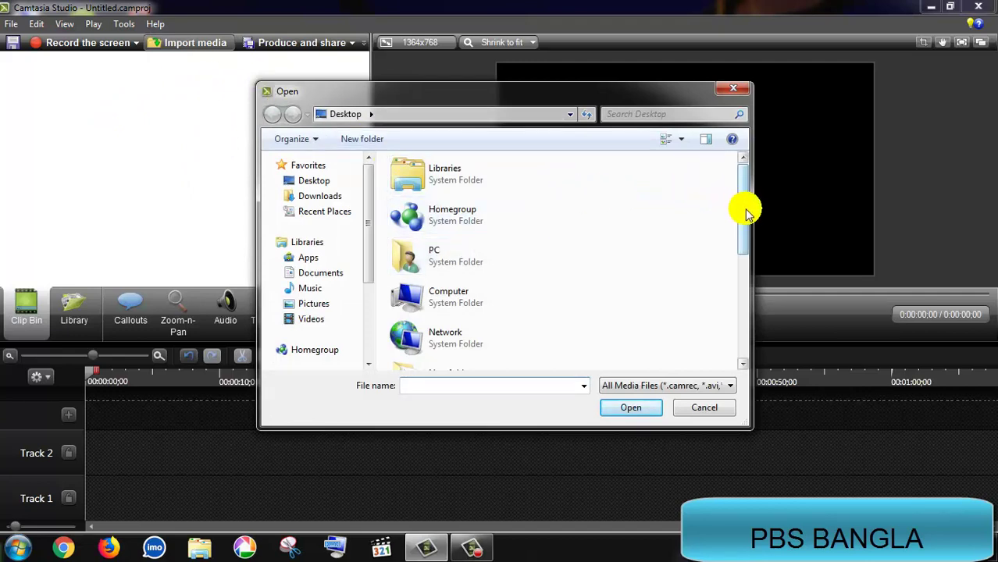
pyautogui.moveTo(744, 214); pyautogui.dragTo(739, 319)
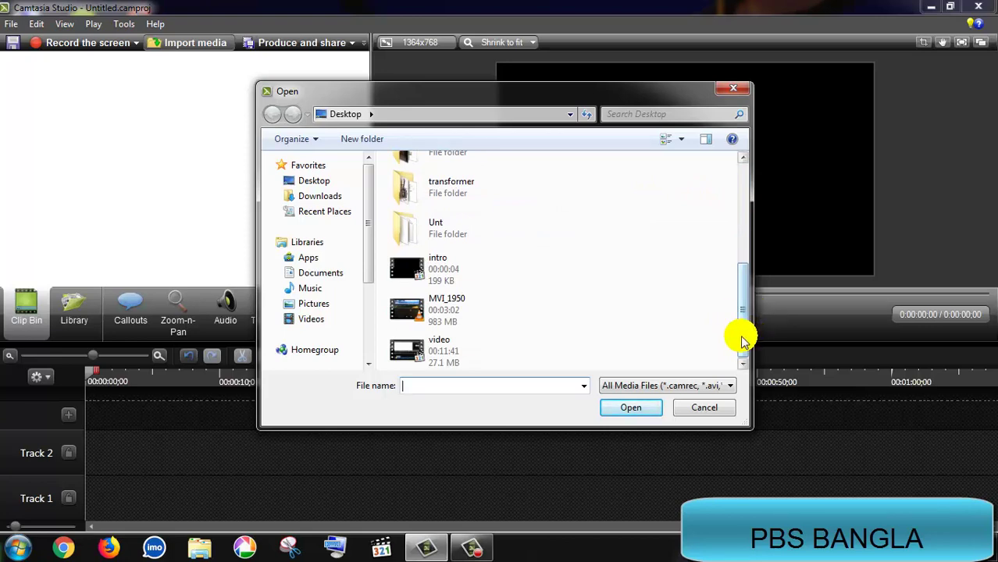
pyautogui.moveTo(744, 341); pyautogui.dragTo(747, 296)
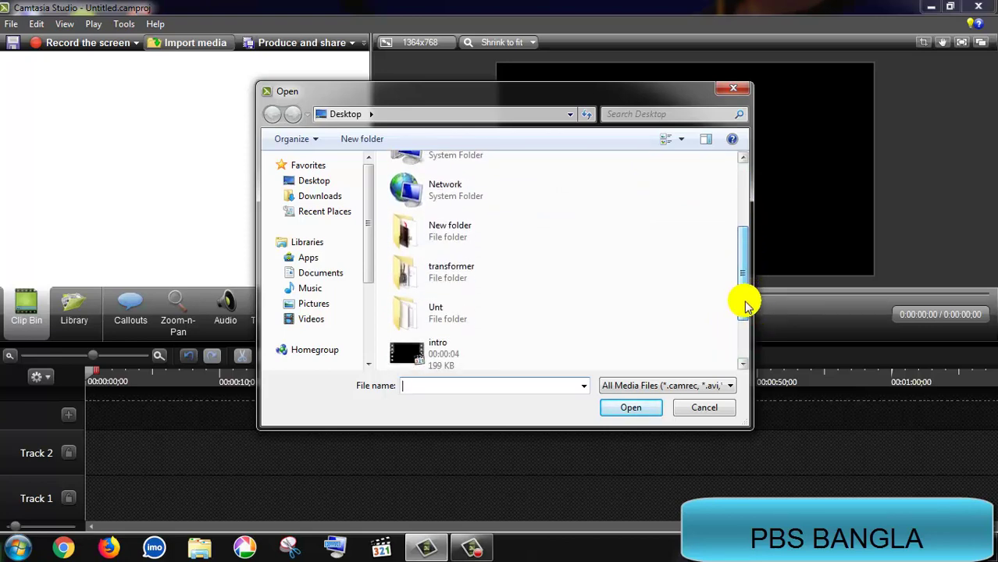
pyautogui.moveTo(370, 239); pyautogui.dragTo(372, 295)
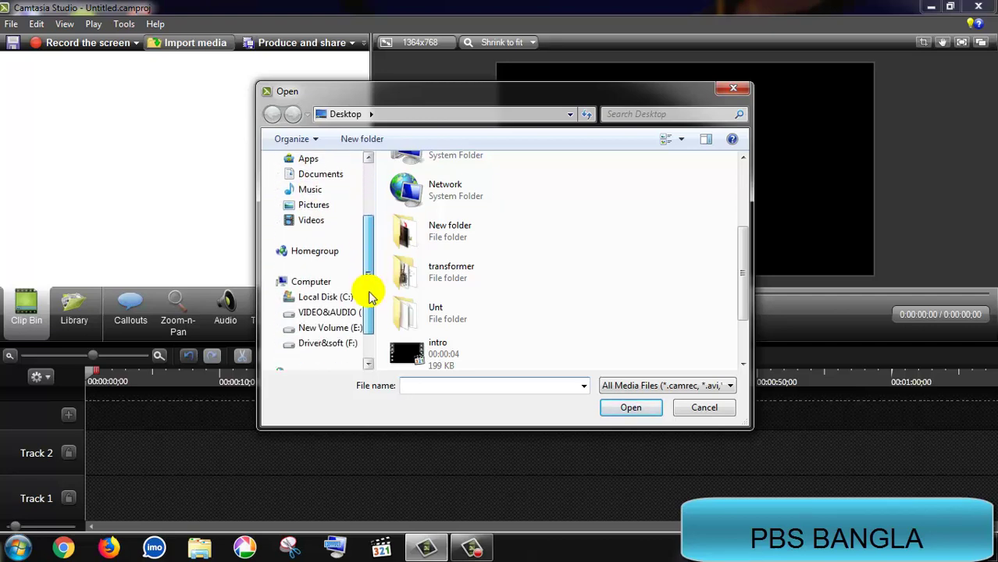
pyautogui.click(346, 331)
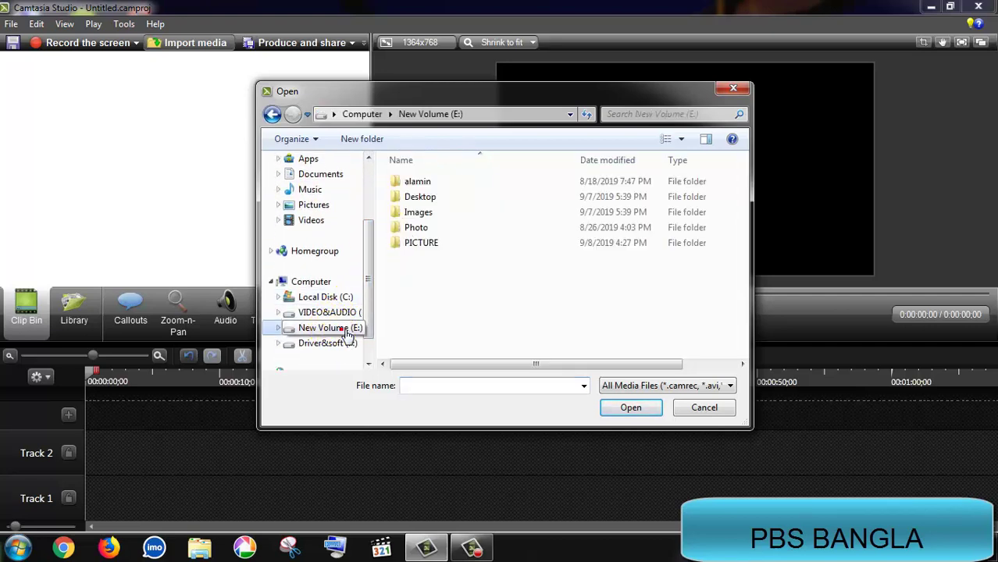
pyautogui.click(441, 199)
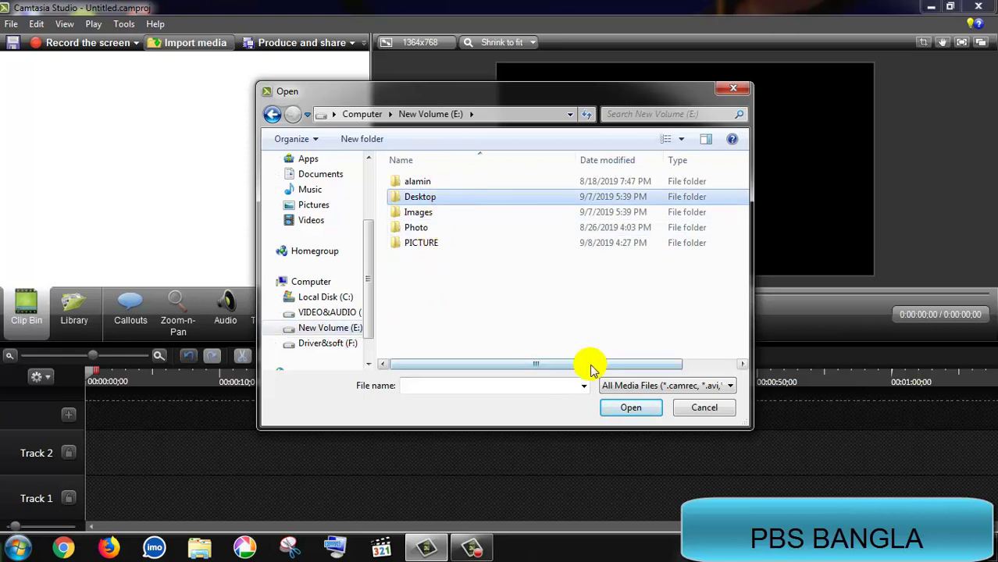
pyautogui.click(630, 408)
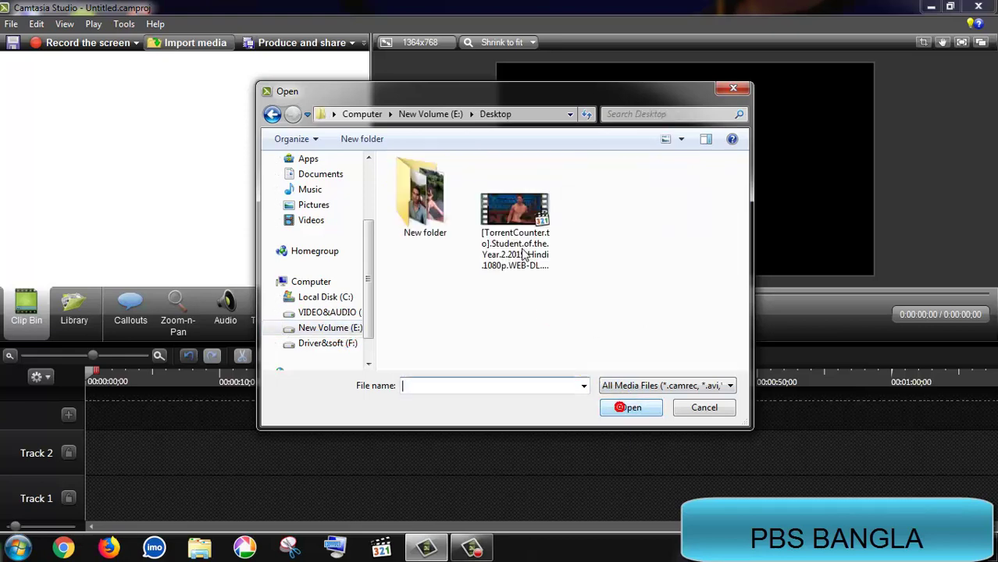
pyautogui.doubleClick(453, 211)
pyautogui.scroll(-8, 742, 206)
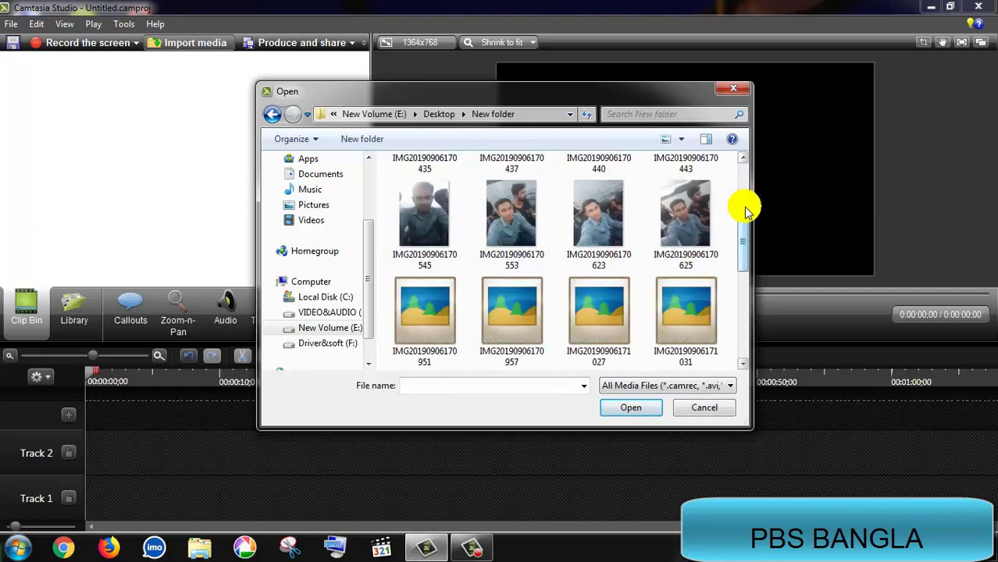
pyautogui.scroll(-2, 726, 215)
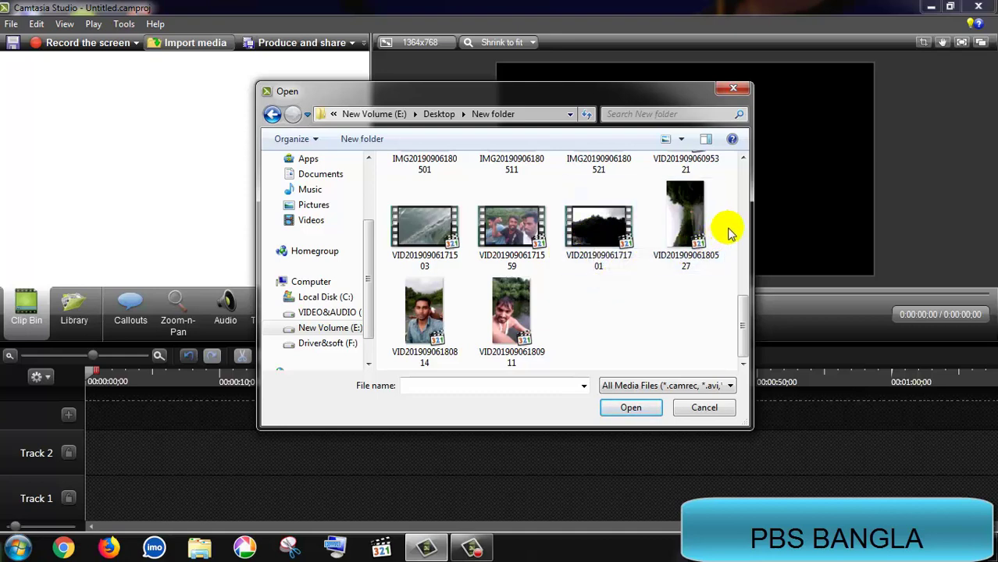
pyautogui.click(697, 234)
pyautogui.keyDown('ctrl'); pyautogui.click(601, 224); pyautogui.keyUp('ctrl')
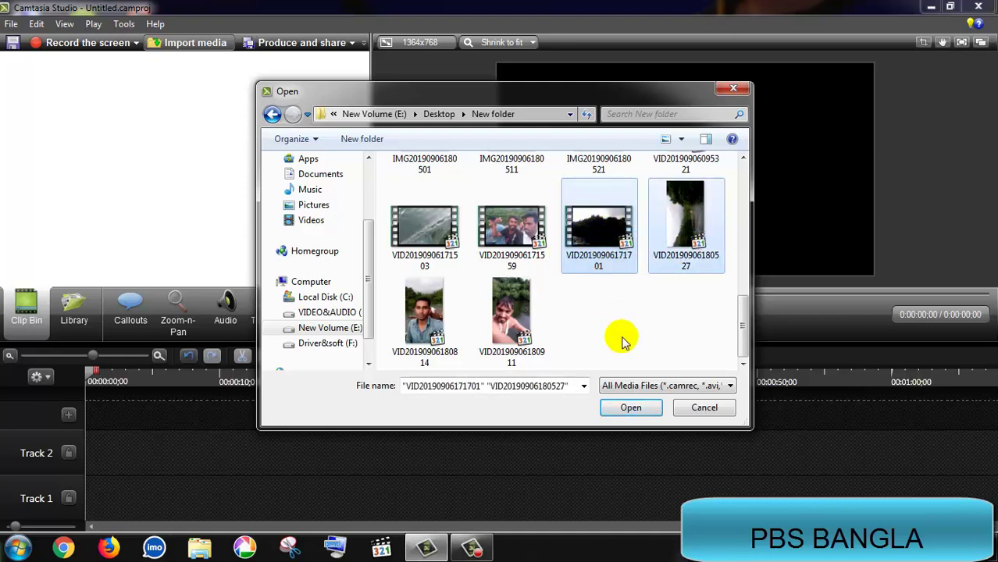
pyautogui.click(637, 408)
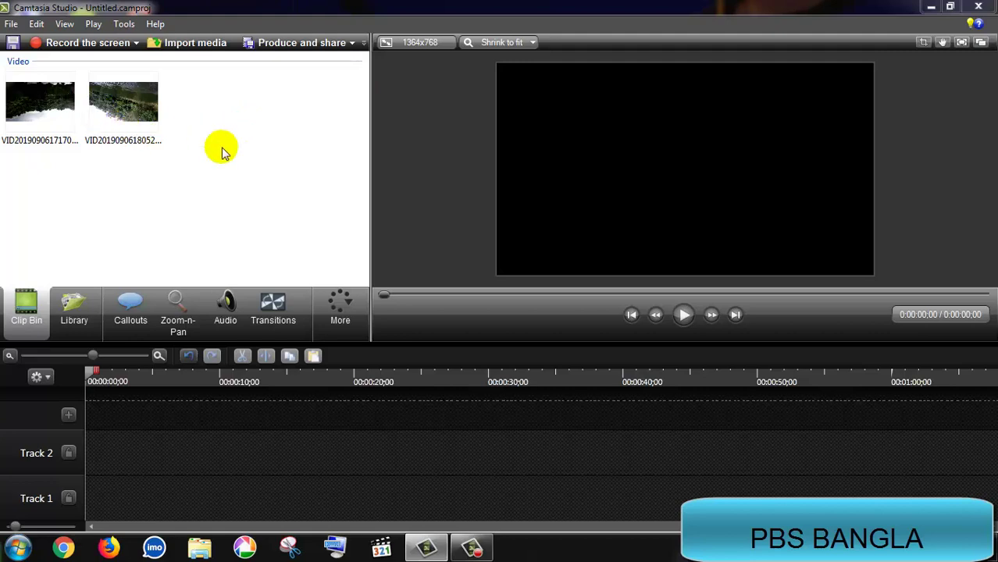
# Turn the system speaker volume down to the minimum.
pyautogui.click(923, 548)
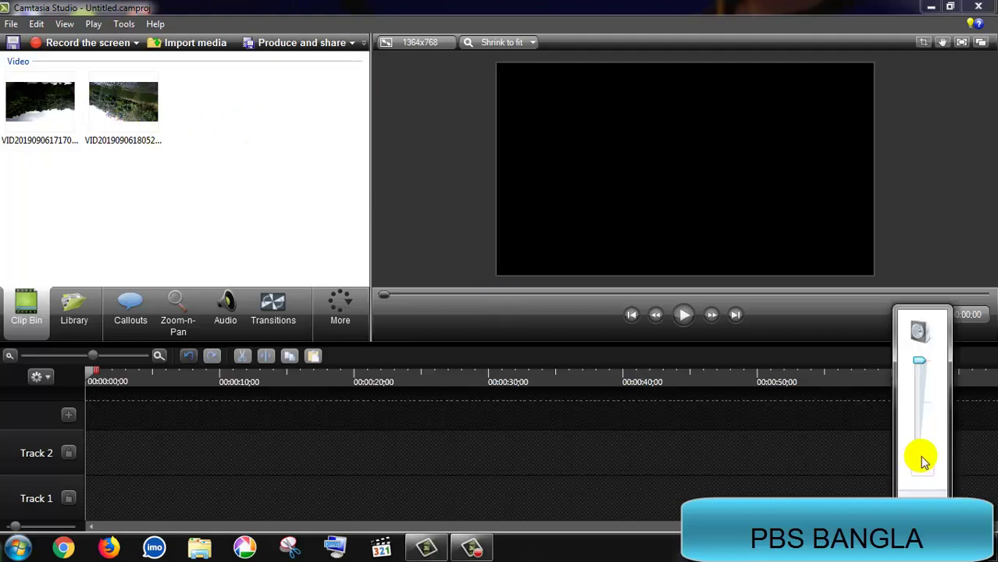
pyautogui.moveTo(920, 367); pyautogui.dragTo(919, 443)
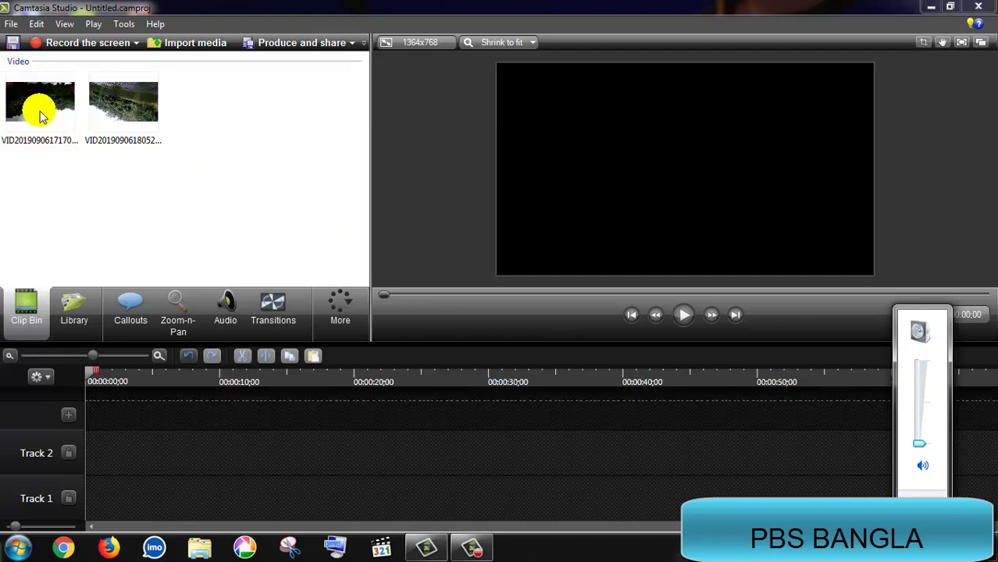
# Add VID20190906171701.mp4 to Track 1 so that it starts at 00:00:00;00.
pyautogui.moveTo(31, 108); pyautogui.dragTo(139, 398)
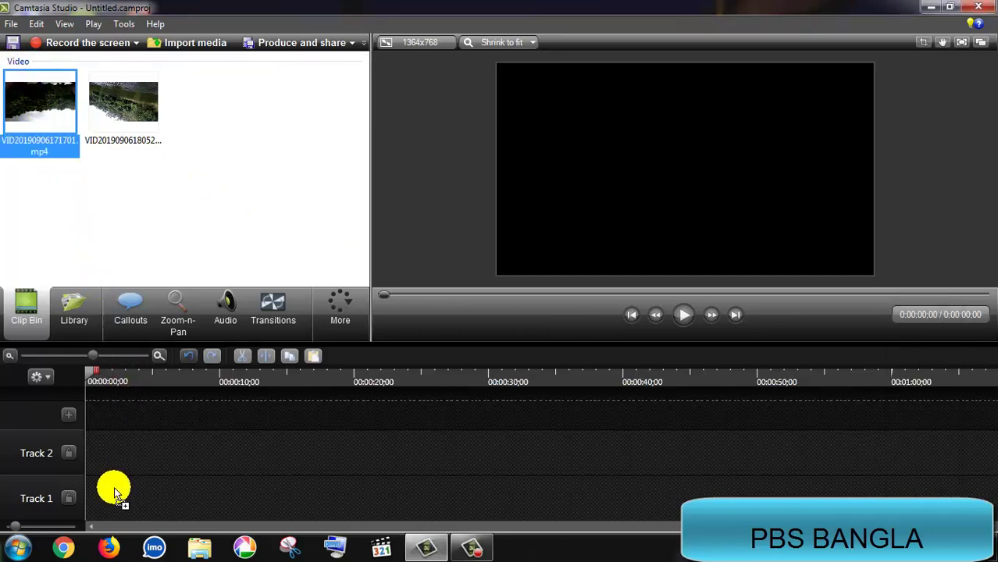
pyautogui.moveTo(114, 487); pyautogui.dragTo(114, 486)
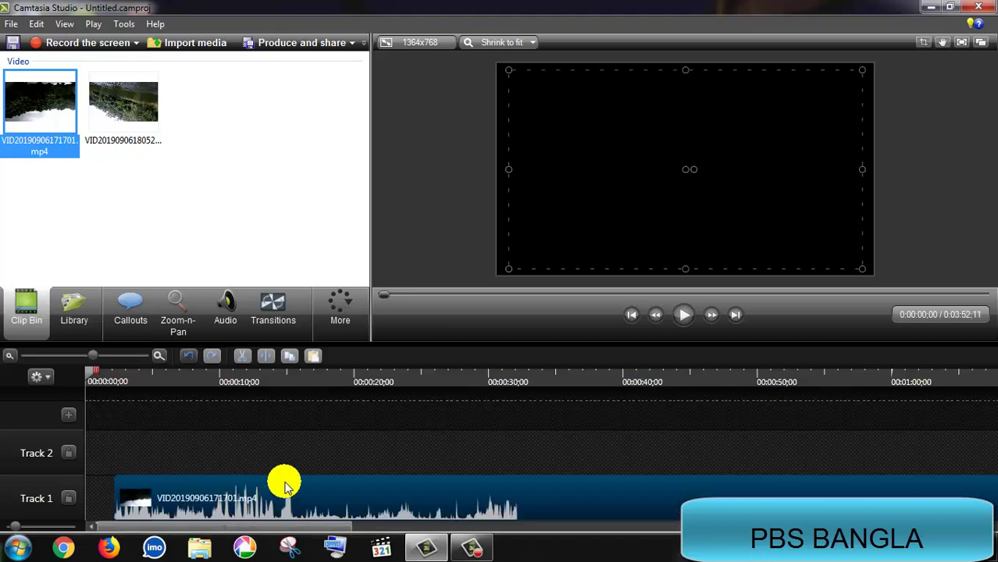
pyautogui.click(341, 494)
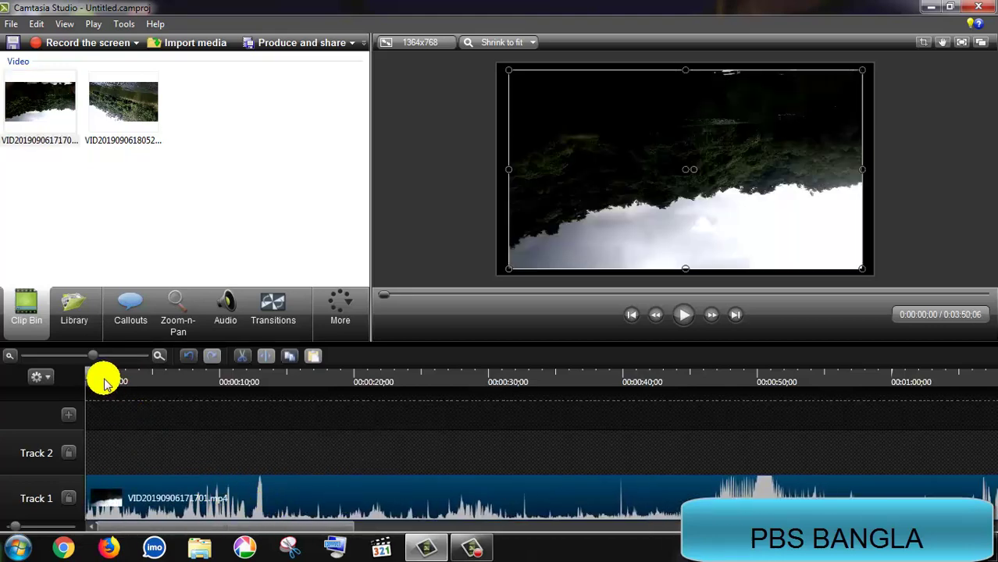
# Fit the whole clip in the timeline and enlarge its picture to fill the 1364x768 canvas.
pyautogui.moveTo(91, 357); pyautogui.dragTo(68, 356)
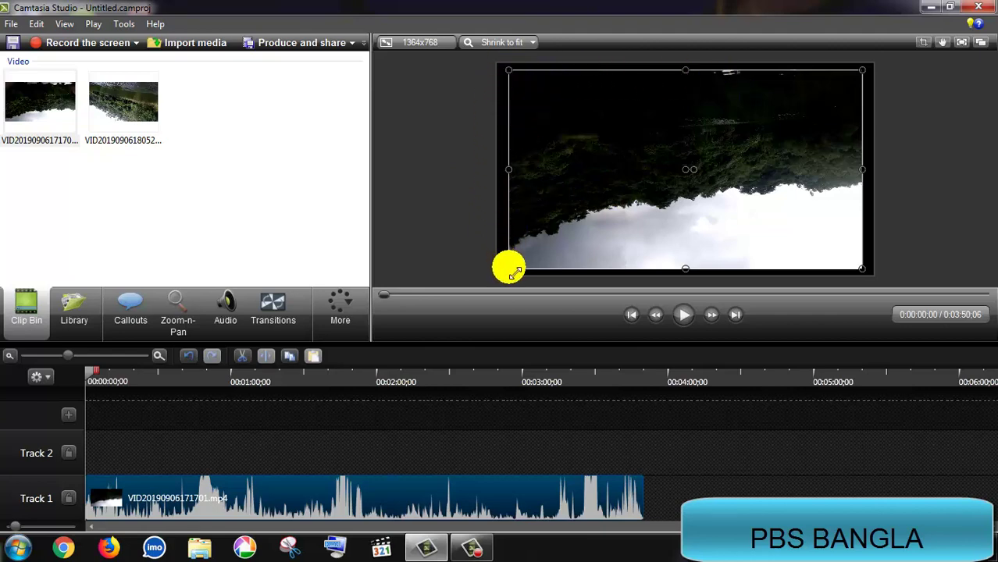
pyautogui.moveTo(510, 269); pyautogui.dragTo(497, 275)
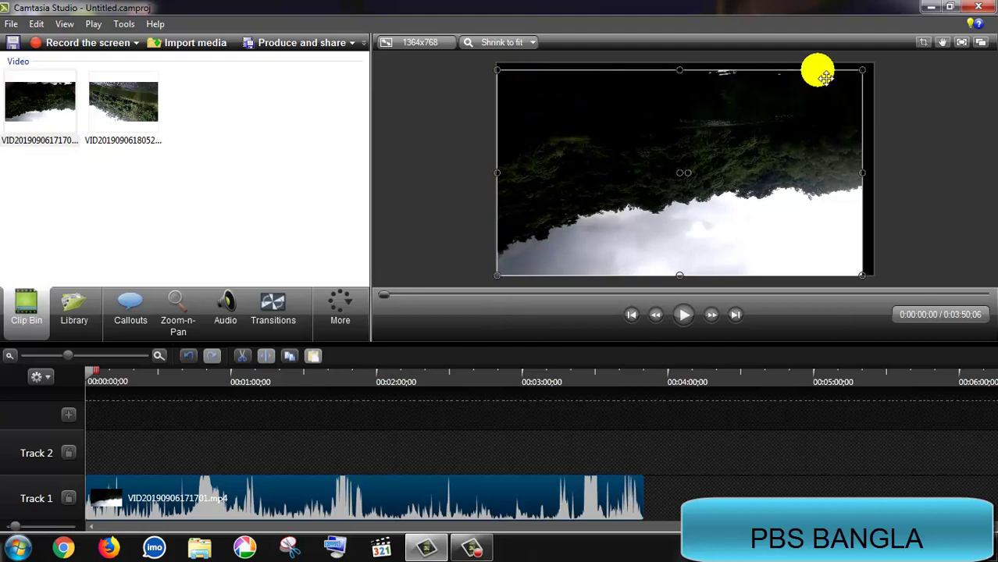
pyautogui.moveTo(863, 71); pyautogui.dragTo(875, 64)
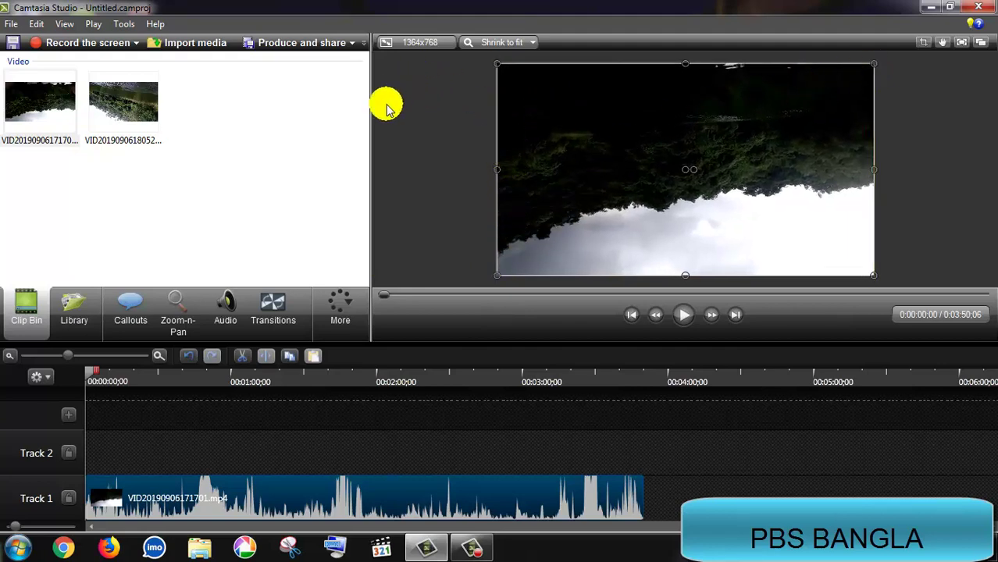
# Preview the first seconds of the clip and rotate its upside-down picture by half a turn on the canvas.
pyautogui.click(685, 317)
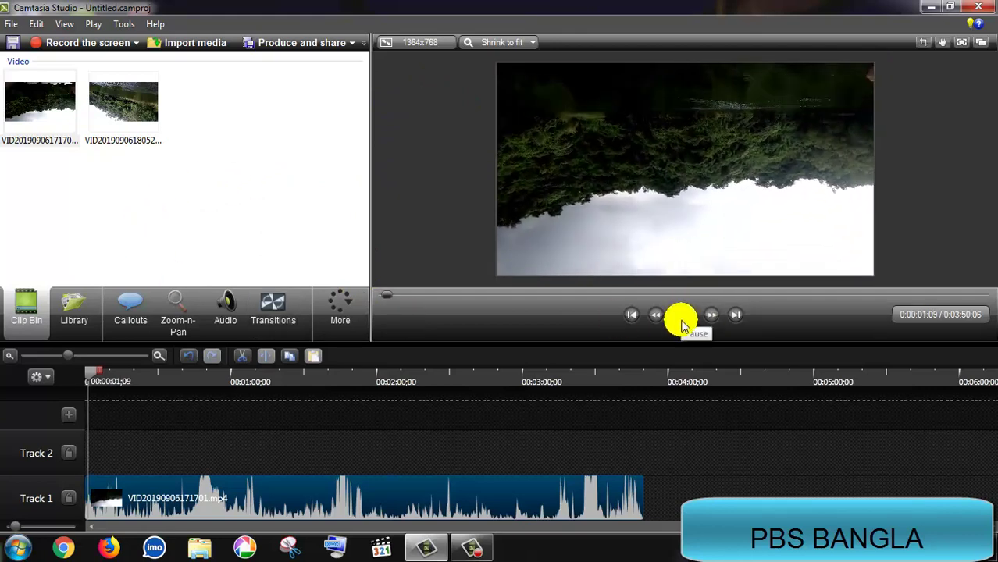
pyautogui.click(682, 312)
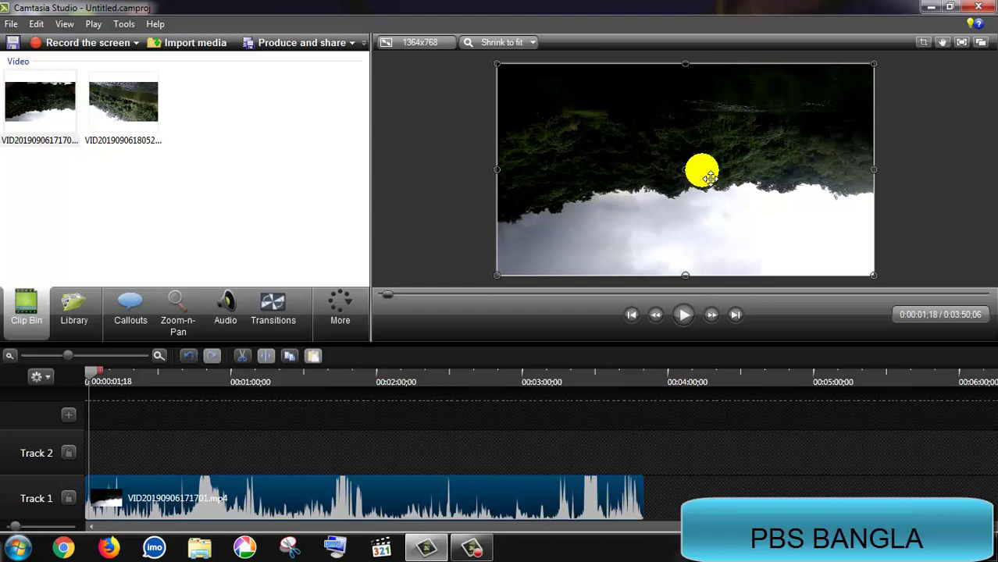
pyautogui.moveTo(693, 170); pyautogui.dragTo(673, 167)
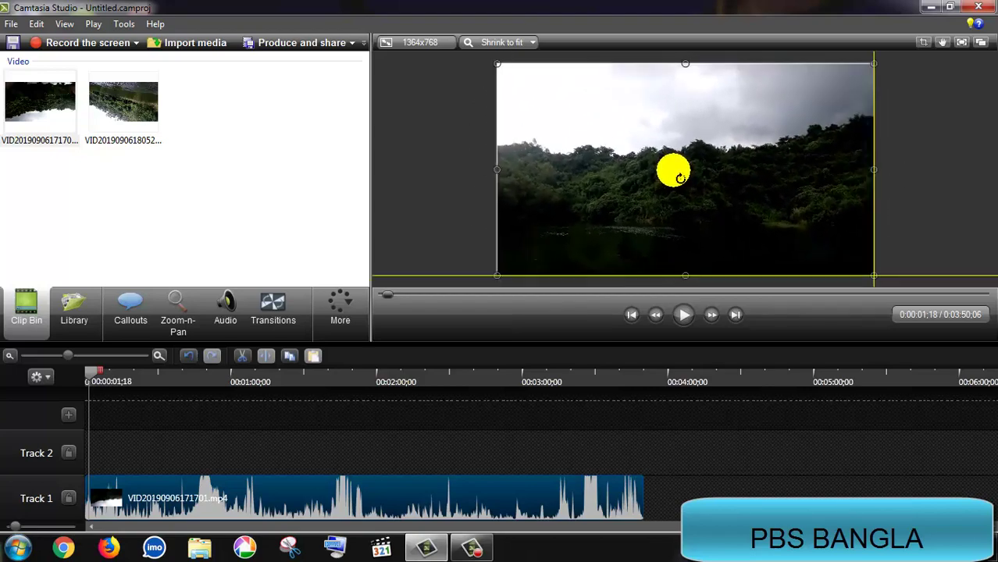
# Play a few seconds of the rotated clip to check it, and return the playhead to the start.
pyautogui.click(684, 314)
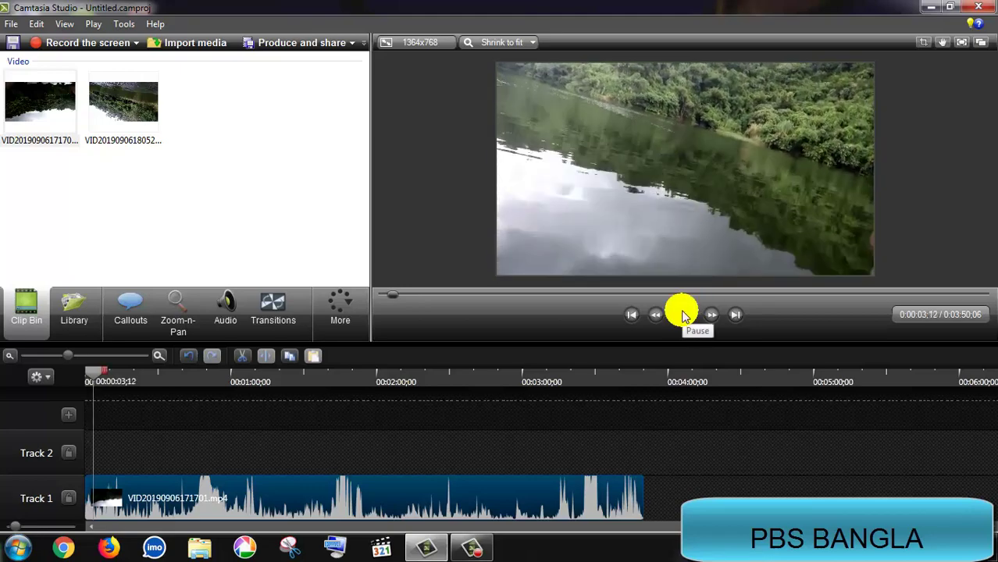
pyautogui.click(681, 312)
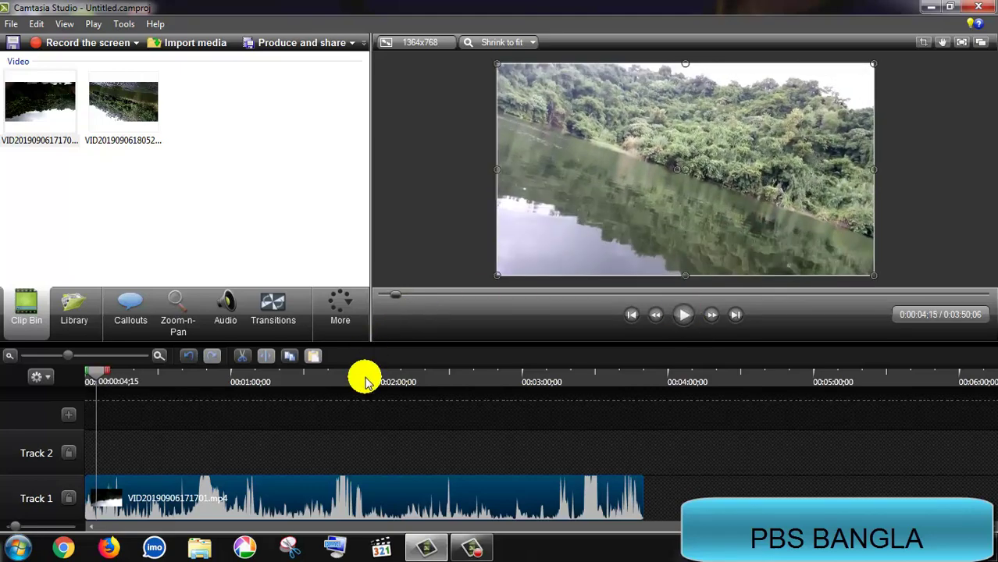
pyautogui.moveTo(394, 297); pyautogui.dragTo(383, 296)
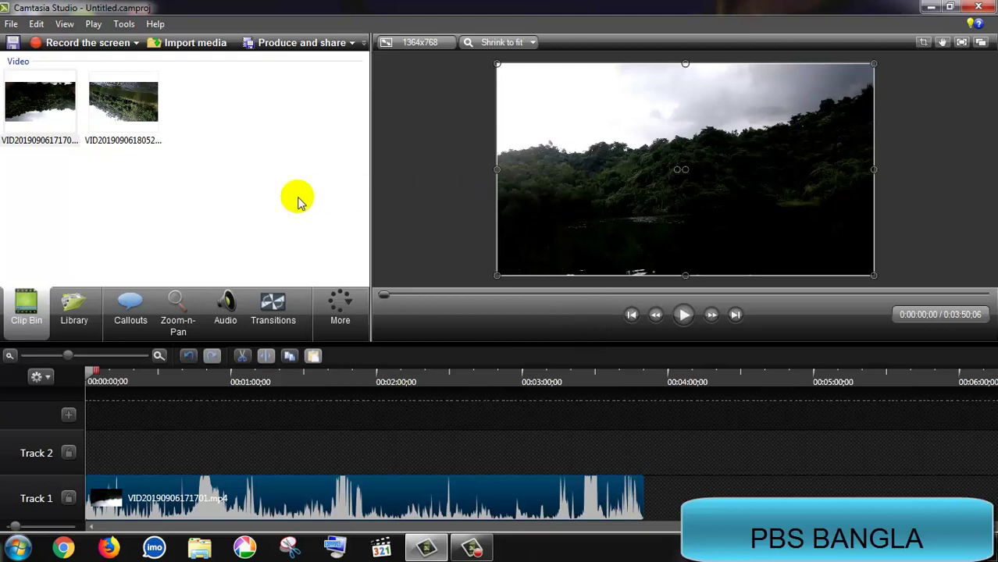
# Add VID20190906180527.mp4 to Track 1 directly after the first clip and clear the selection.
pyautogui.click(121, 115)
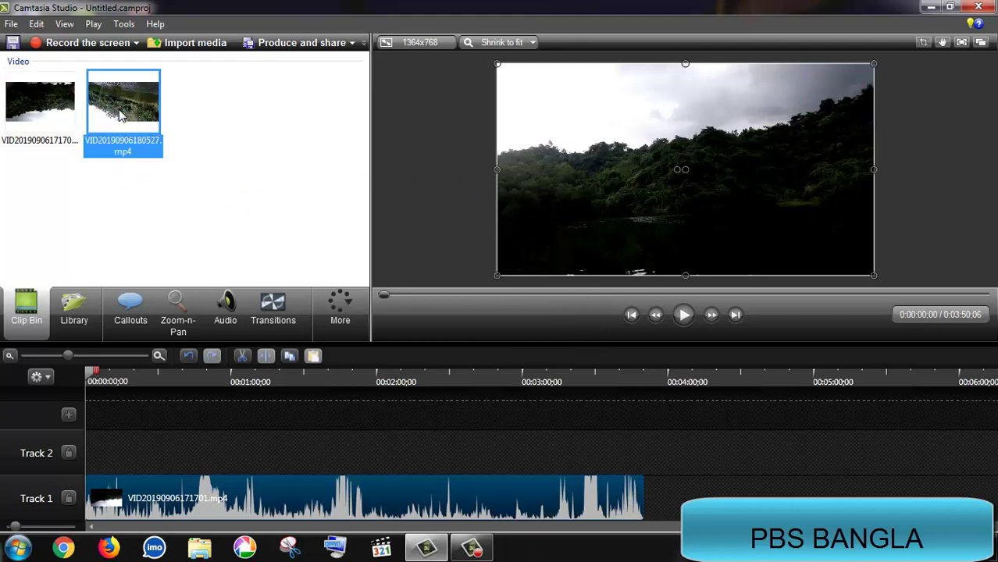
pyautogui.moveTo(142, 127); pyautogui.dragTo(724, 486)
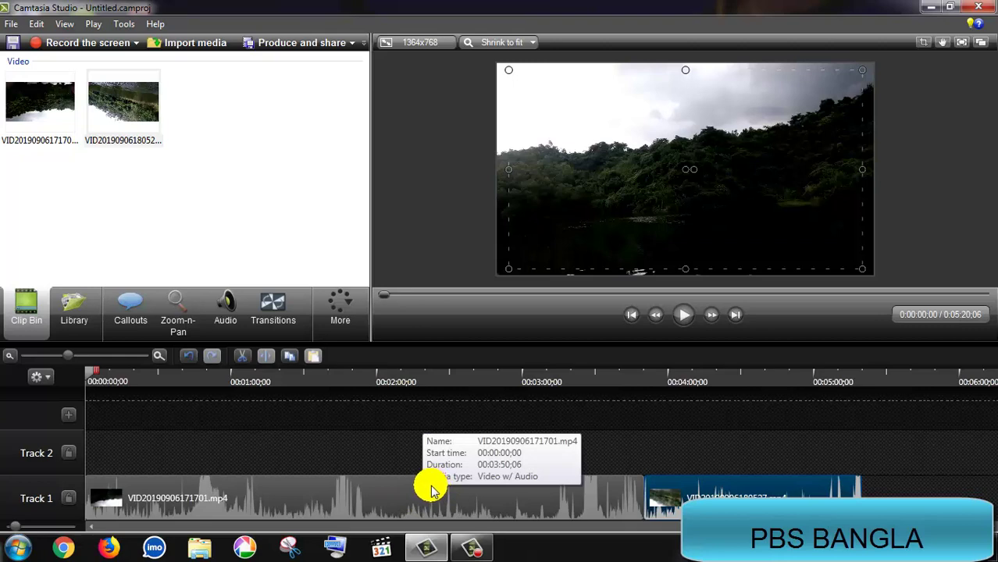
pyautogui.click(619, 419)
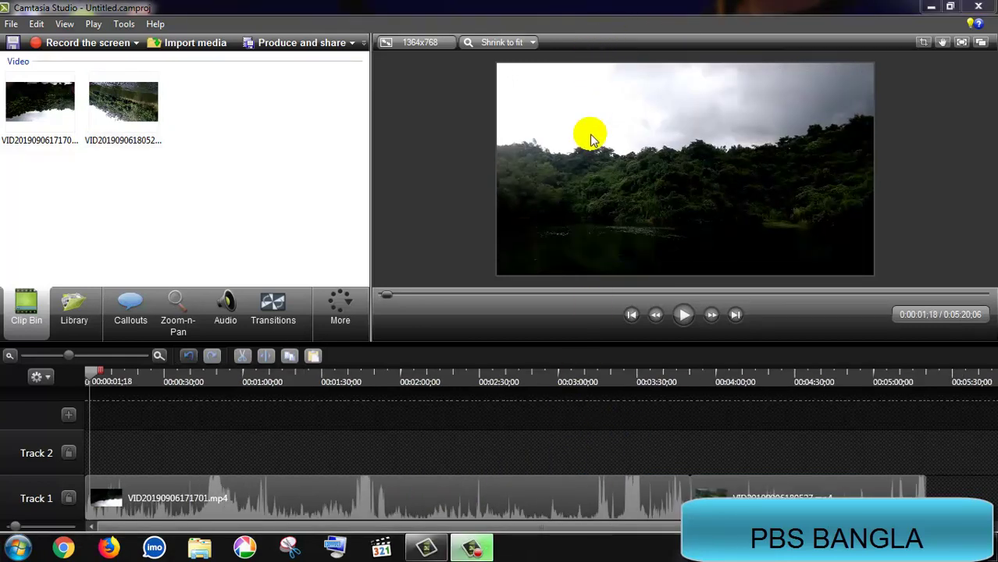
# Play a short part of the first clip and move the playhead to 0:00:15;00 on the timeline.
pyautogui.click(684, 314)
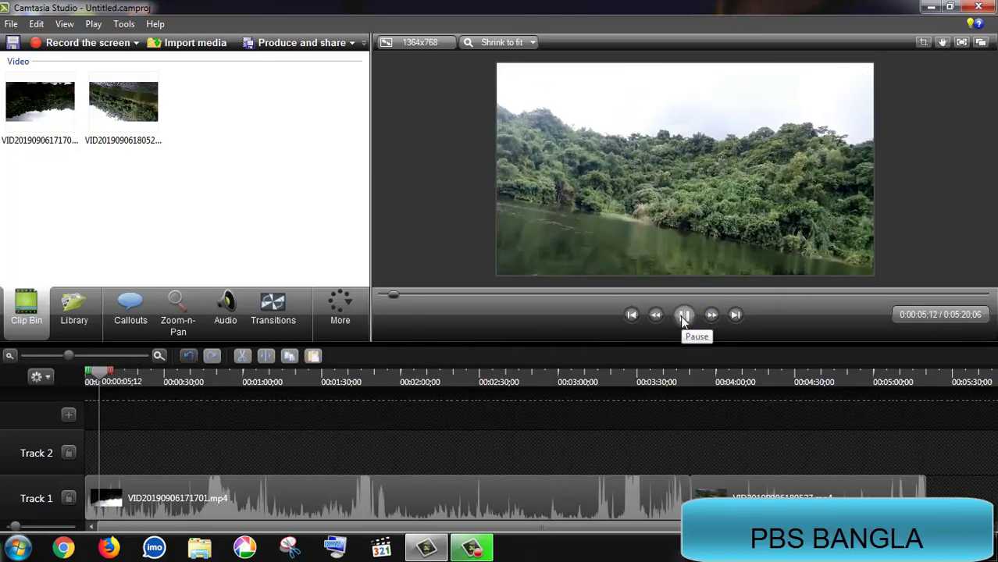
pyautogui.click(684, 315)
pyautogui.click(99, 381)
pyautogui.moveTo(100, 379); pyautogui.dragTo(125, 387)
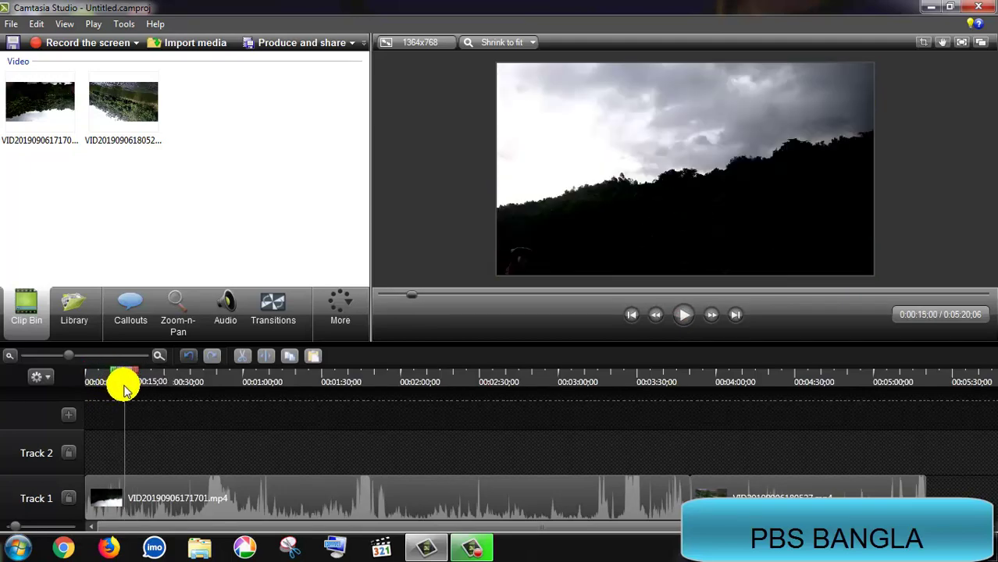
# Split VID20190906171701.mp4 on Track 1 at 0:00:15;00 and again at 0:00:18;02.
pyautogui.click(134, 510)
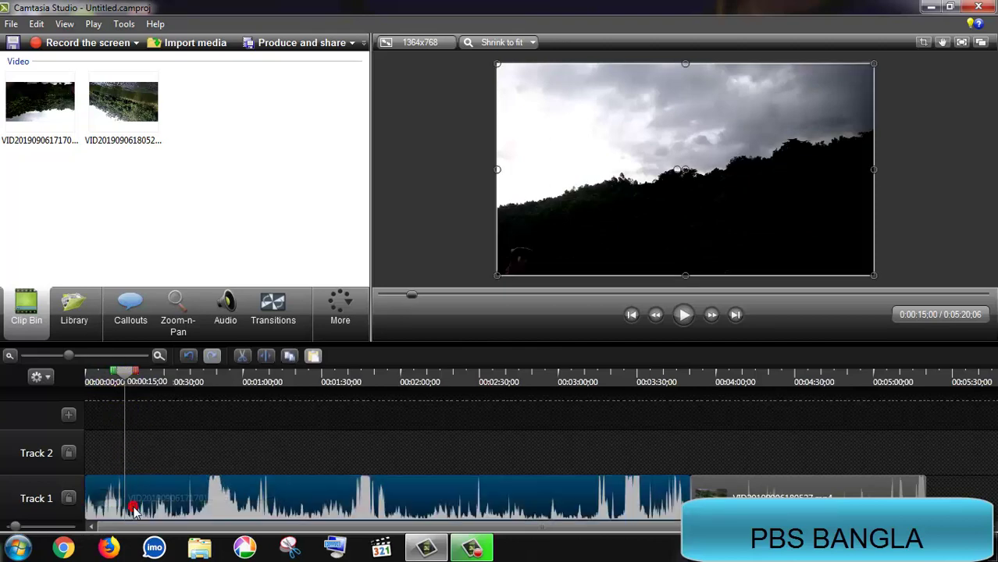
pyautogui.click(265, 361)
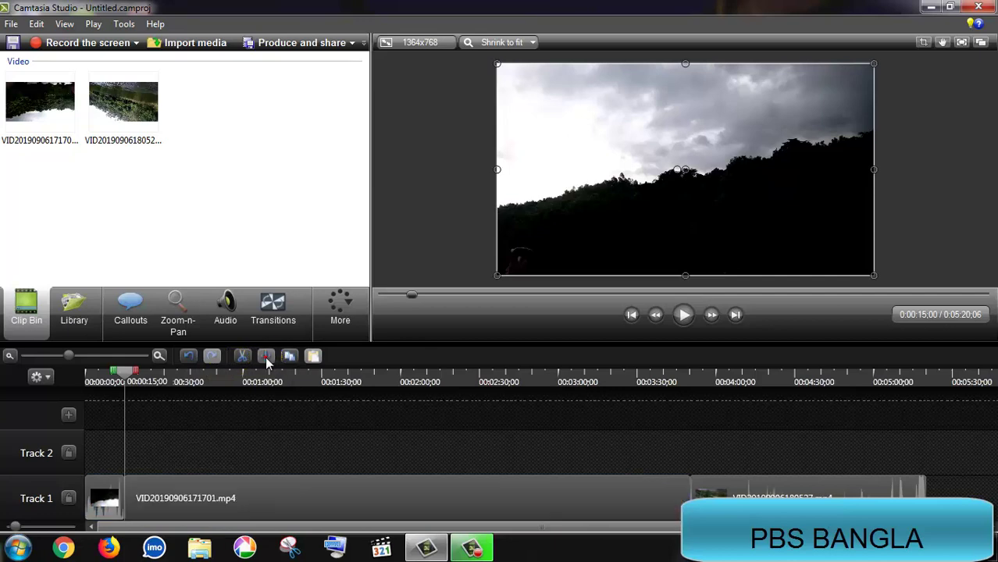
pyautogui.click(103, 500)
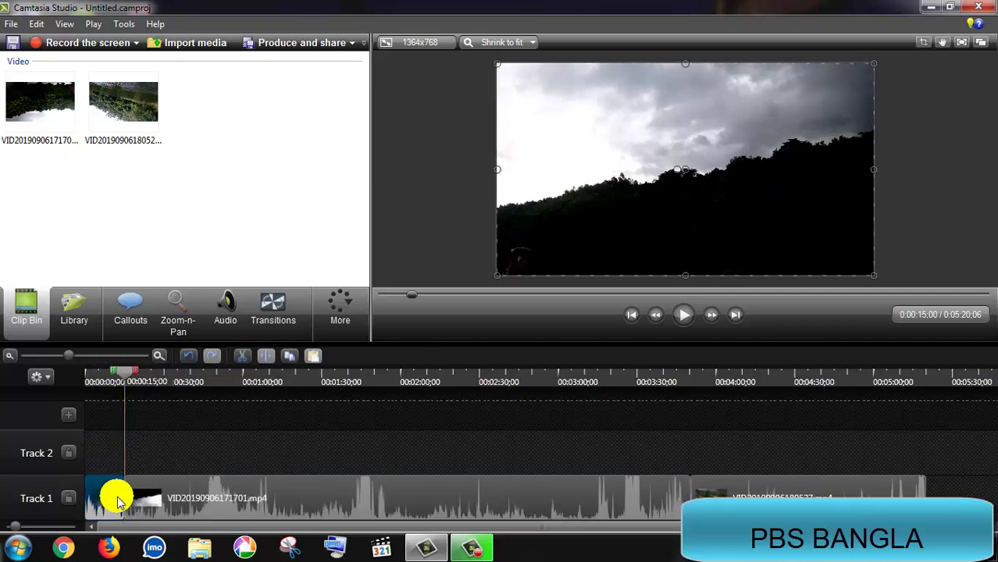
pyautogui.click(132, 381)
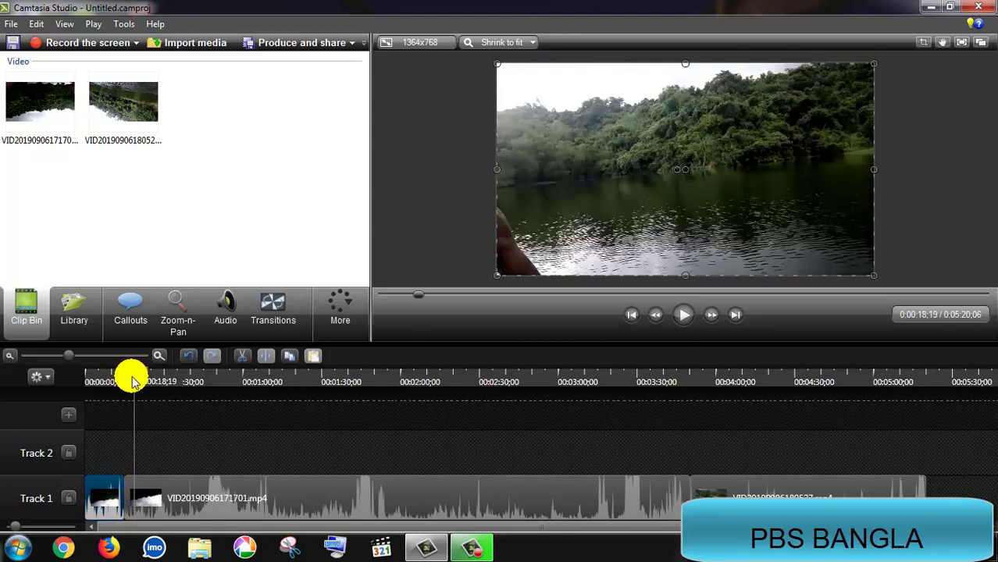
pyautogui.click(130, 382)
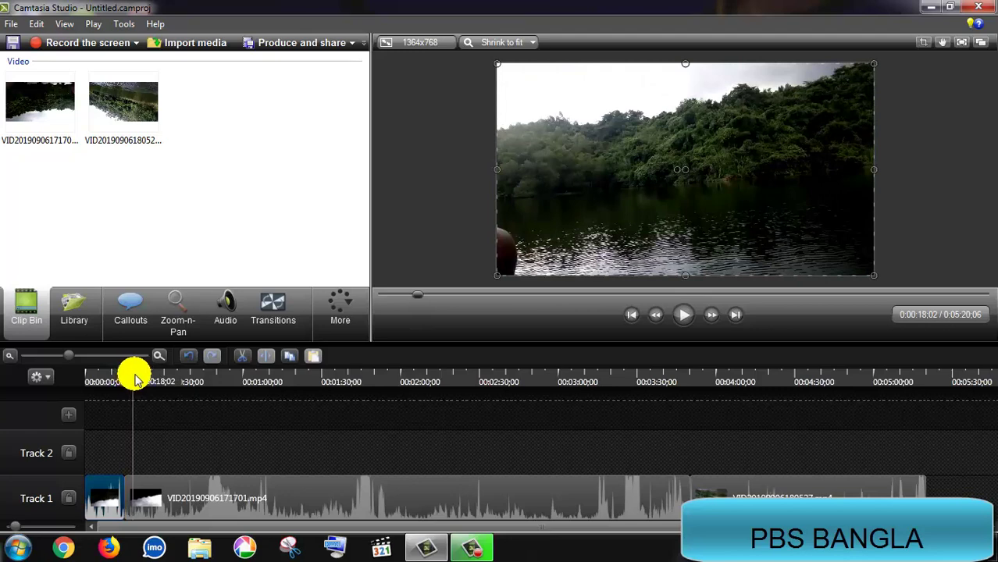
pyautogui.click(155, 504)
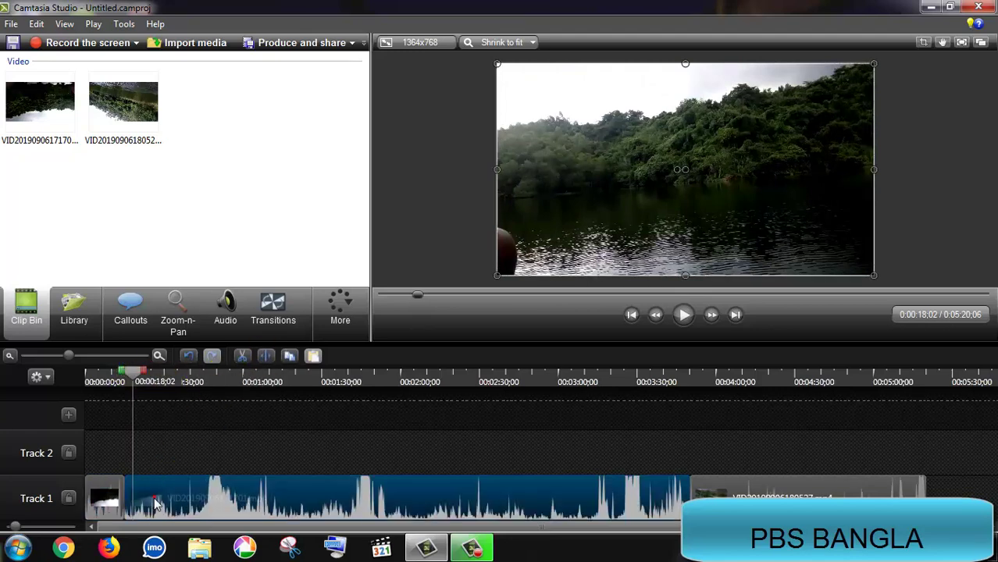
pyautogui.click(266, 357)
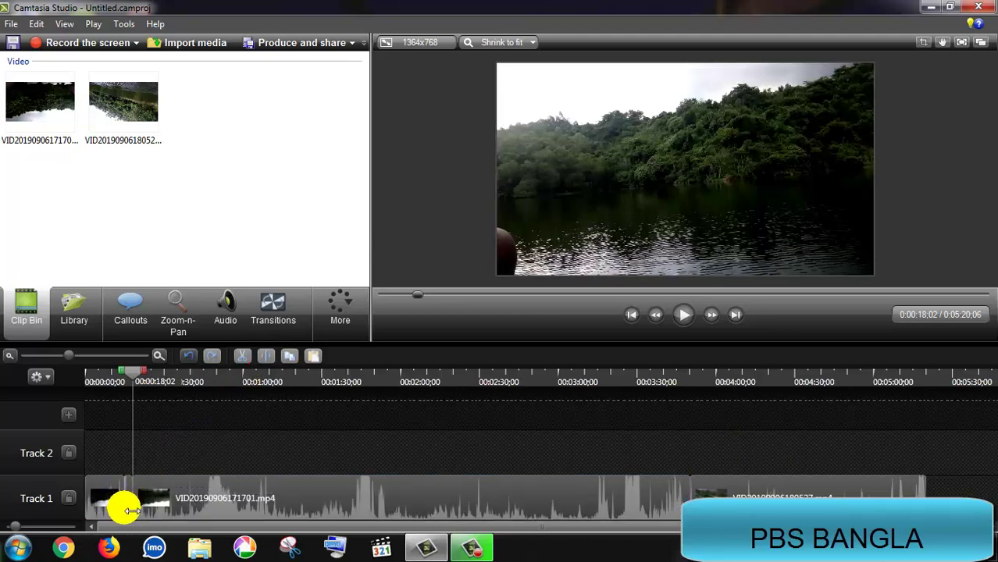
# Delete the short section between the two cuts and shift the remaining two clips earlier to close the gap.
pyautogui.moveTo(131, 510)
pyautogui.mouseDown()
pyautogui.moveTo(124, 502)
pyautogui.moveTo(139, 512)
pyautogui.mouseUp()
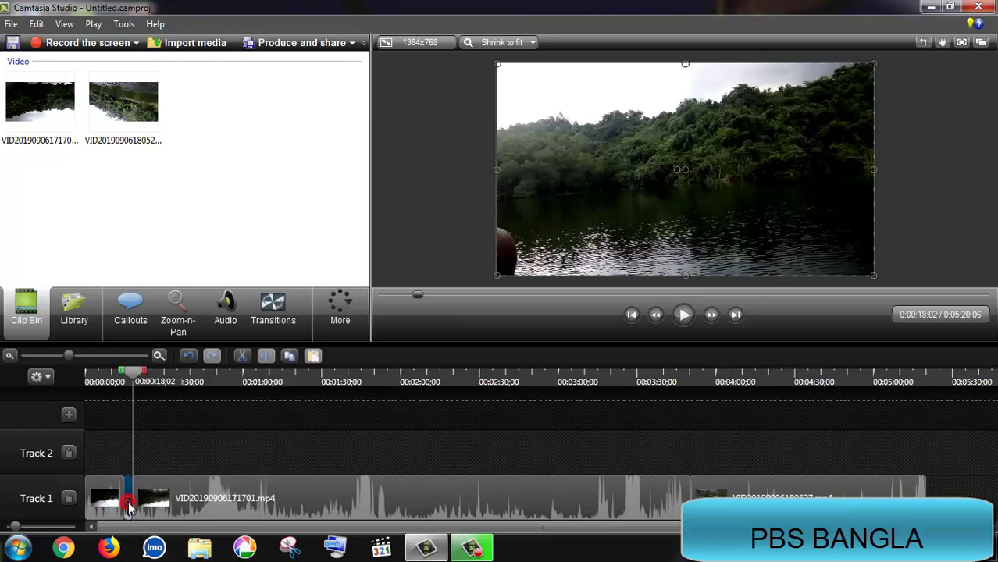
pyautogui.rightClick(128, 502)
pyautogui.click(190, 260)
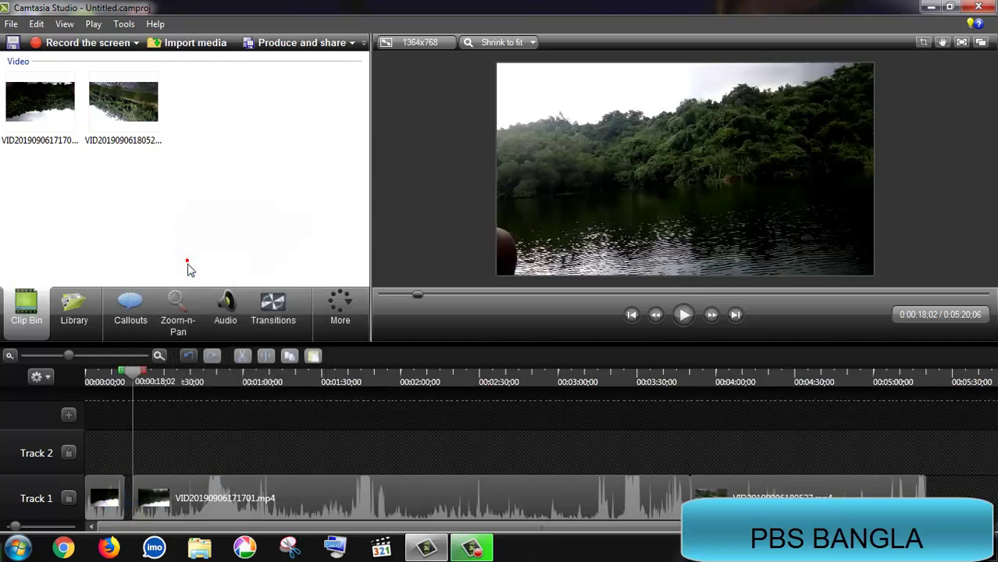
pyautogui.click(195, 505)
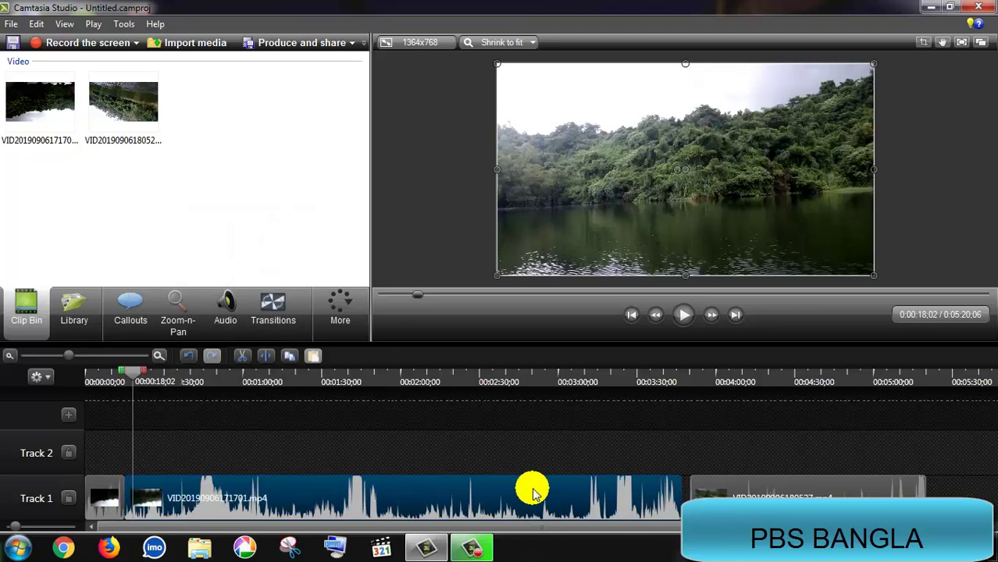
pyautogui.click(735, 487)
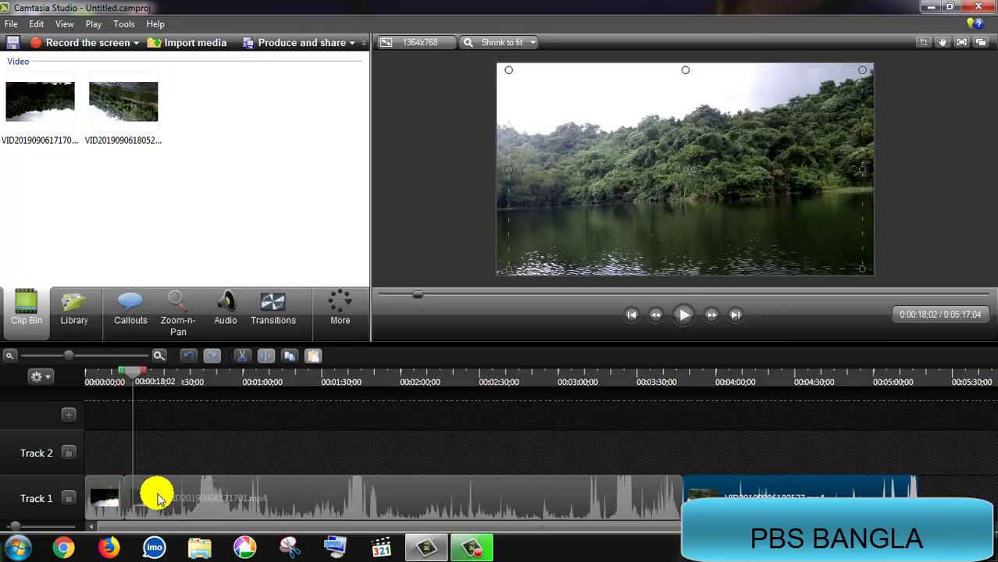
# Select all clips on Track 1 and shift them together so they start at 0:00:18;02.
pyautogui.click(876, 493)
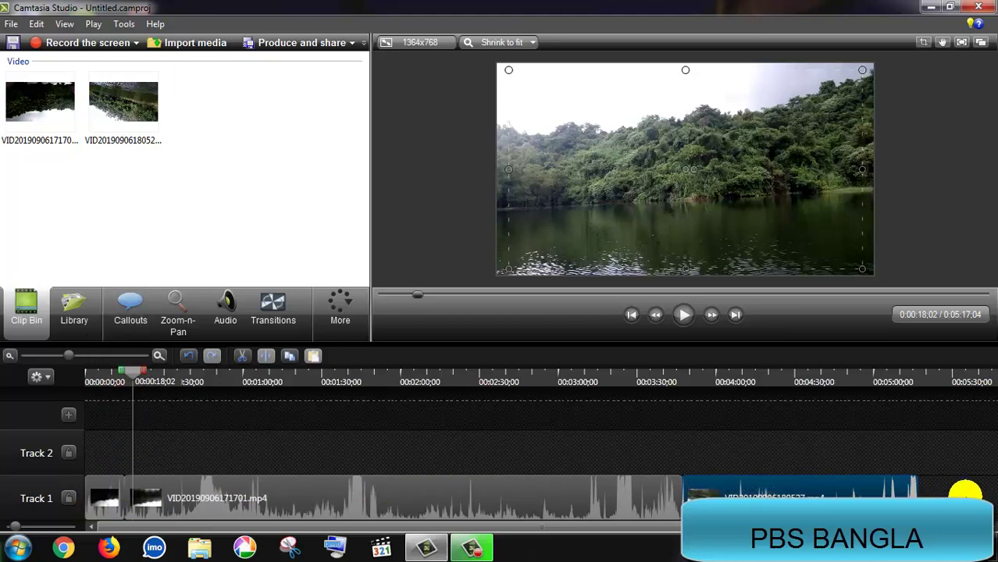
pyautogui.keyDown('ctrl'); pyautogui.click(196, 512); pyautogui.keyUp('ctrl')
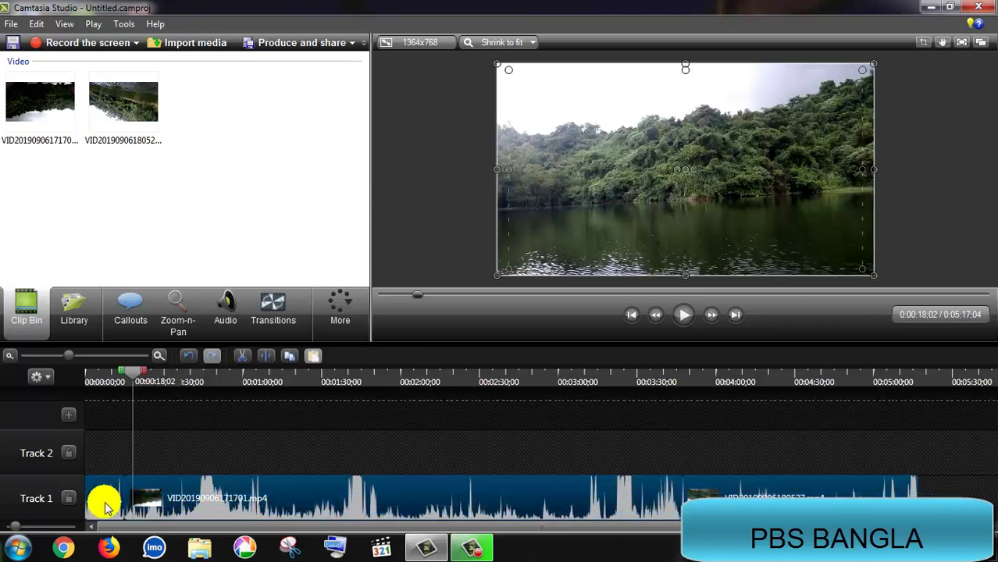
pyautogui.moveTo(100, 502); pyautogui.dragTo(144, 488)
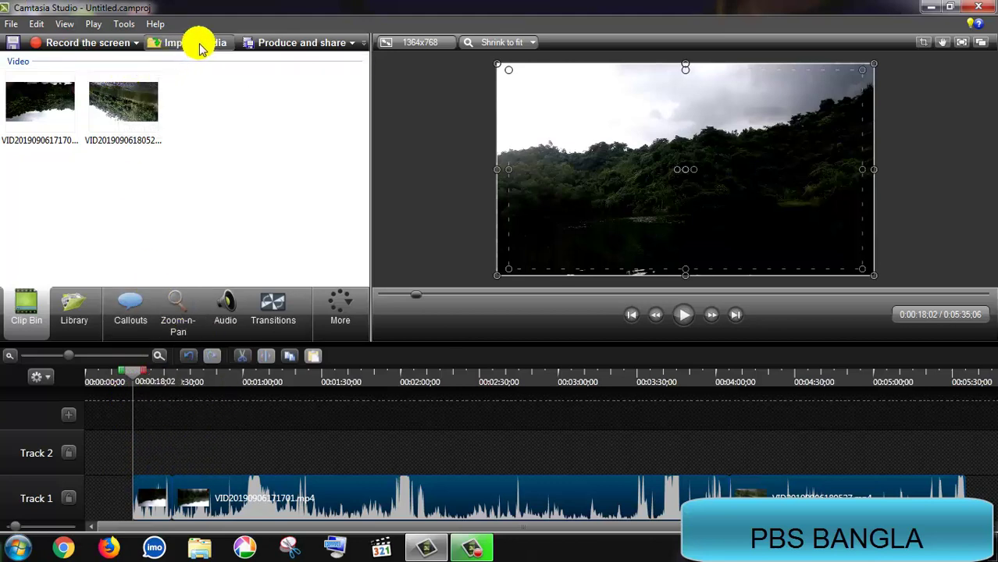
# Import the intro video from the Desktop into the project's media.
pyautogui.click(67, 322)
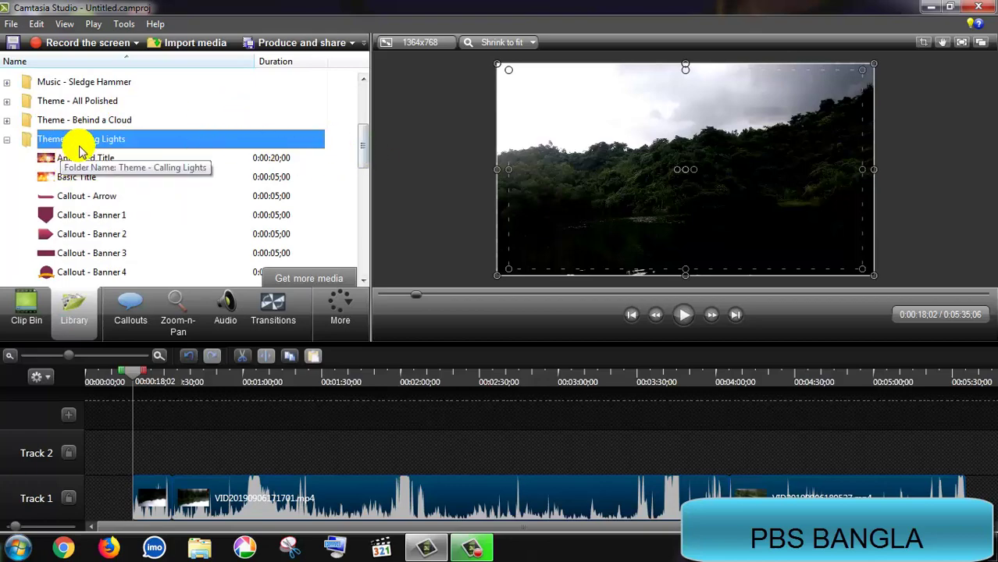
pyautogui.click(196, 45)
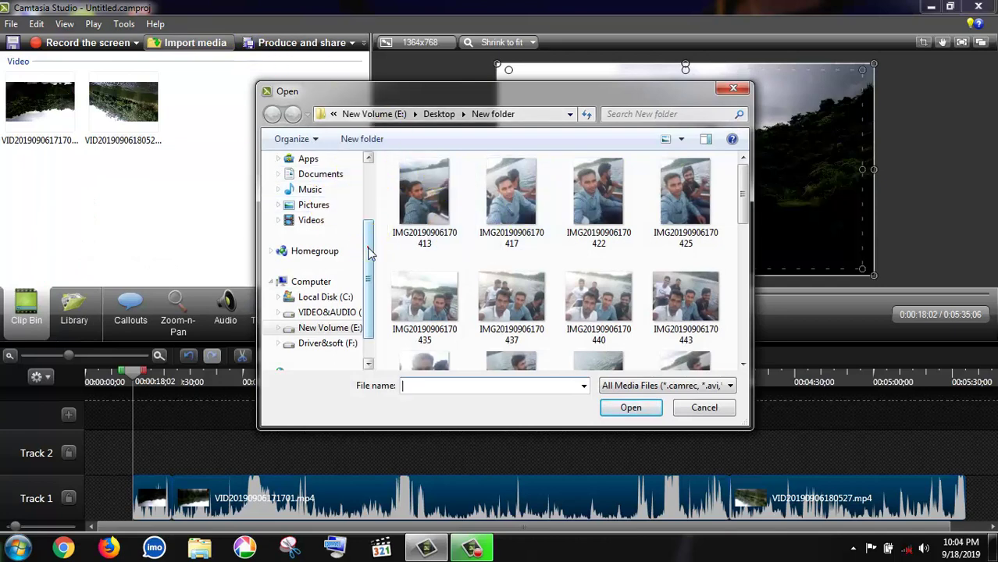
pyautogui.moveTo(370, 253); pyautogui.dragTo(368, 151)
pyautogui.click(310, 201)
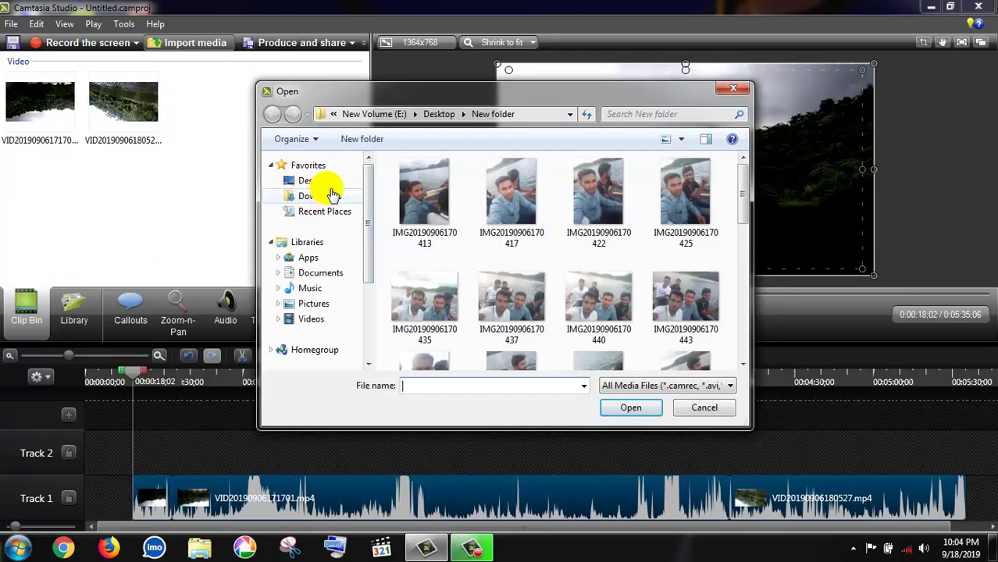
pyautogui.click(332, 185)
pyautogui.click(526, 263)
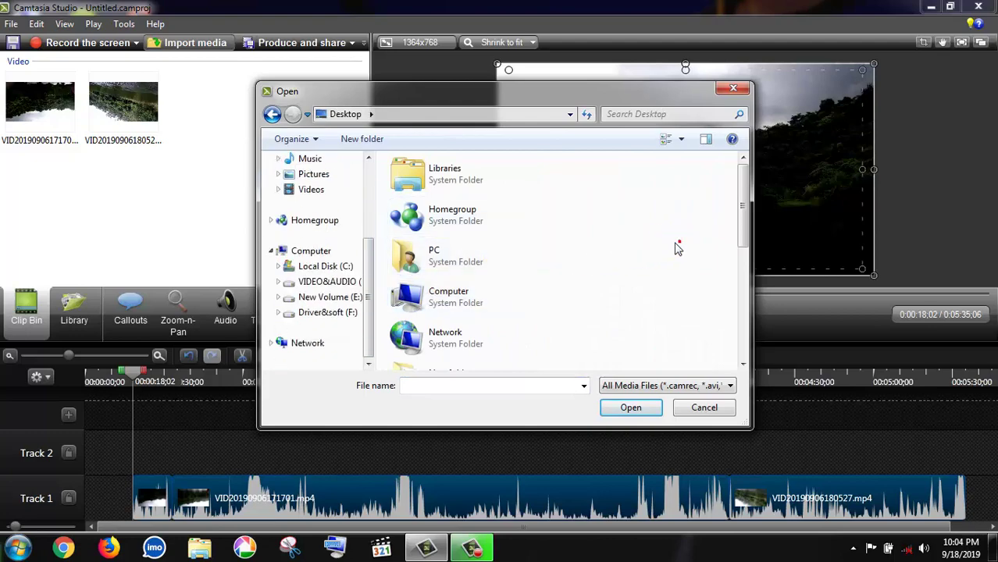
pyautogui.scroll(-5, 674, 246)
pyautogui.click(478, 308)
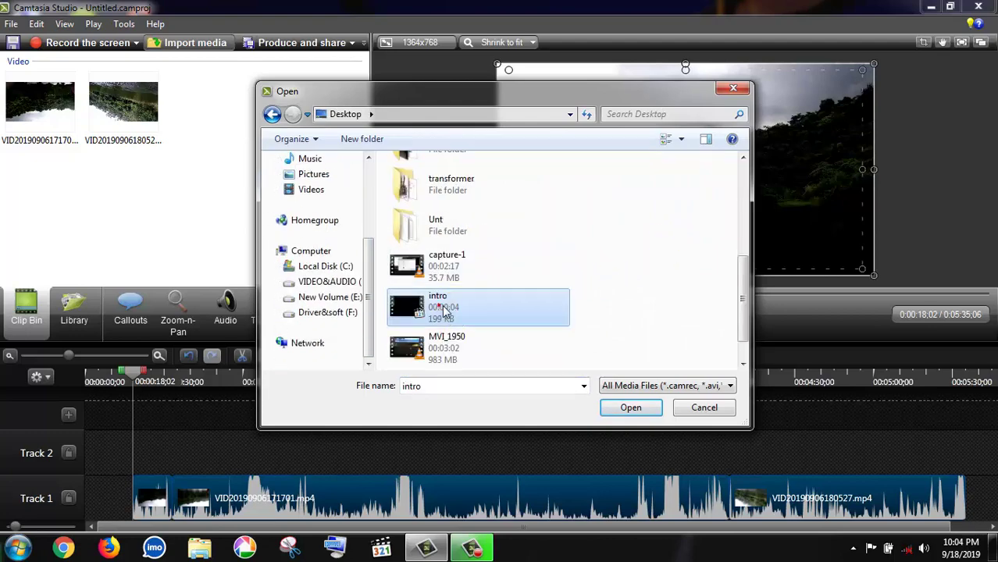
pyautogui.click(630, 406)
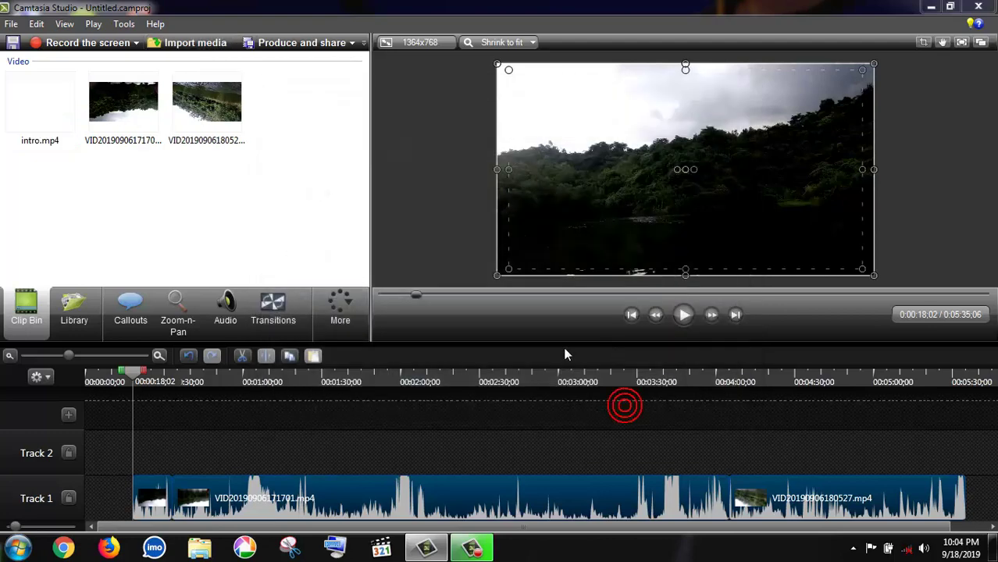
# Add intro.mp4 to Track 1 ahead of the other clips and move it to the start of the timeline.
pyautogui.click(35, 121)
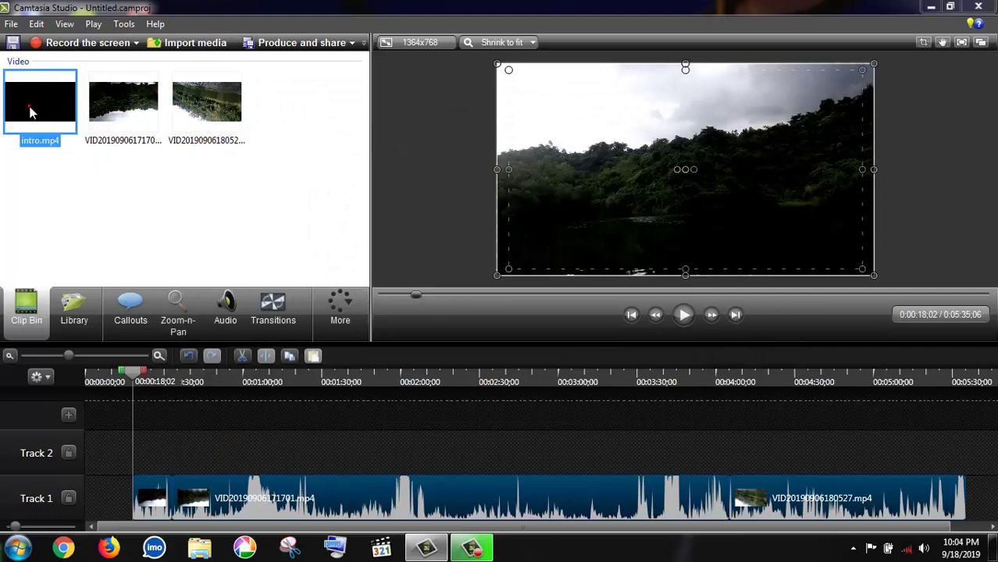
pyautogui.moveTo(69, 217); pyautogui.dragTo(117, 486)
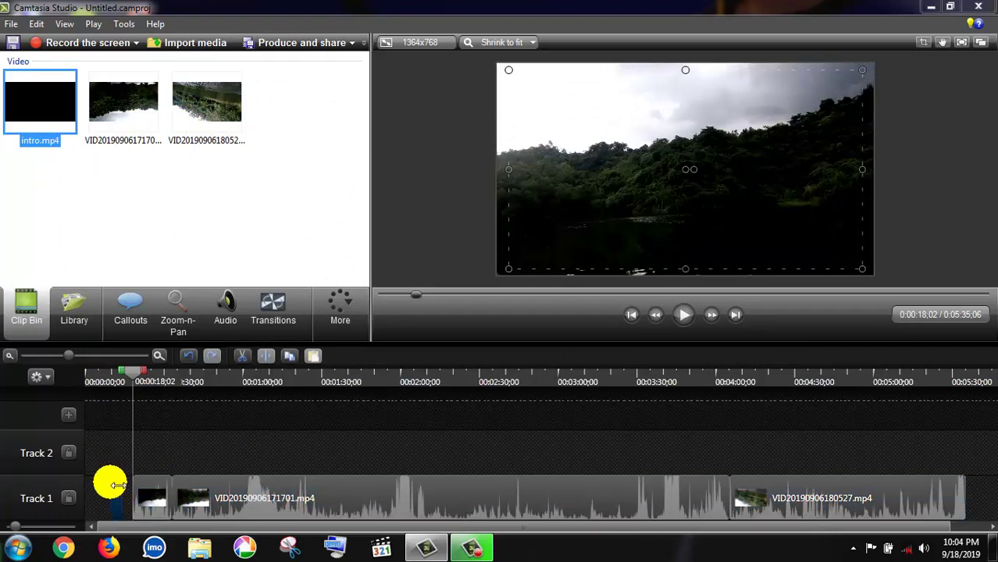
pyautogui.click(116, 497)
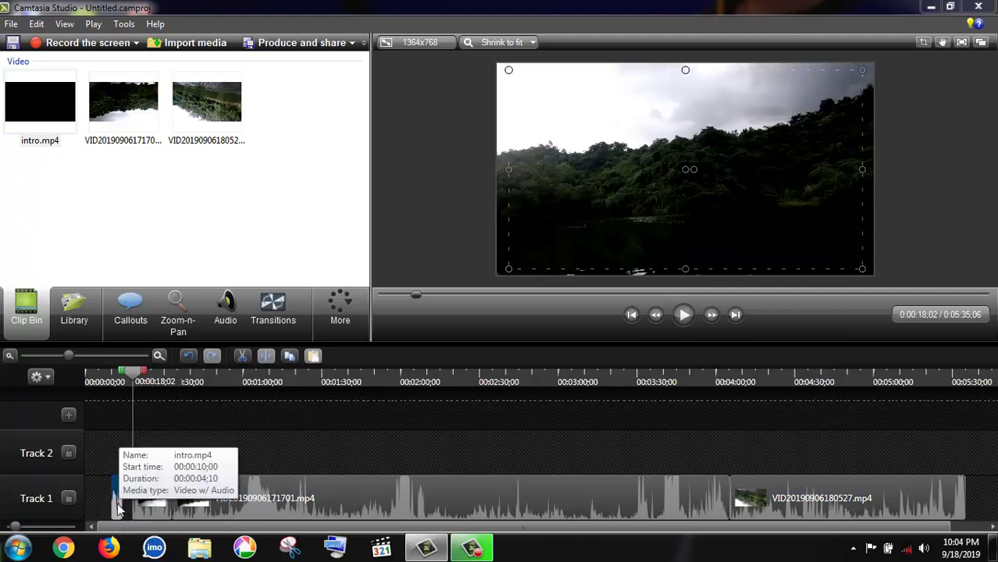
pyautogui.moveTo(121, 505)
pyautogui.mouseDown()
pyautogui.moveTo(93, 504)
pyautogui.moveTo(149, 506)
pyautogui.moveTo(111, 504)
pyautogui.mouseUp()
# Move the short first piece of the phone video directly behind the intro and play the opening from 0:00:00;00.
pyautogui.click(196, 504)
pyautogui.moveTo(143, 372); pyautogui.dragTo(67, 382)
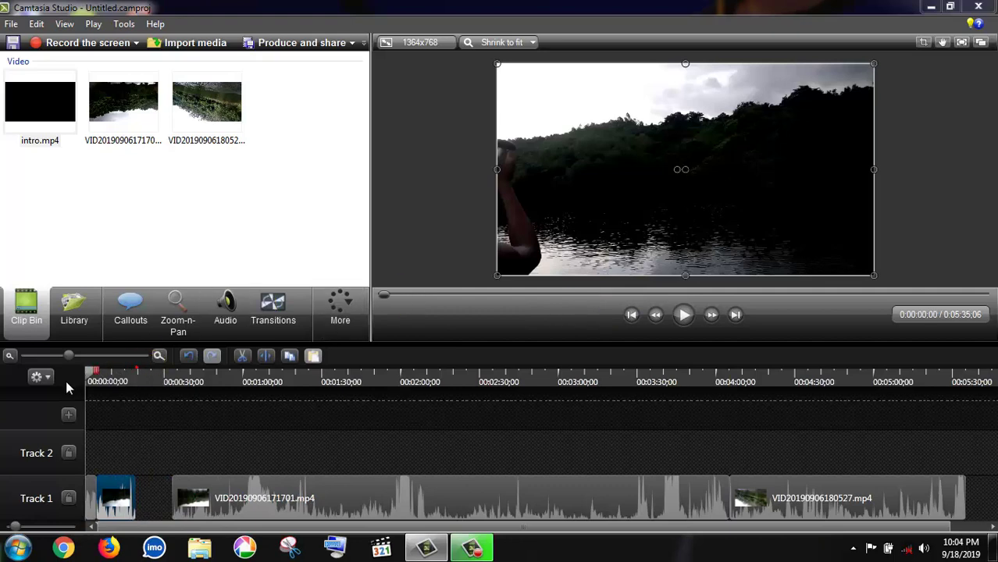
pyautogui.click(679, 316)
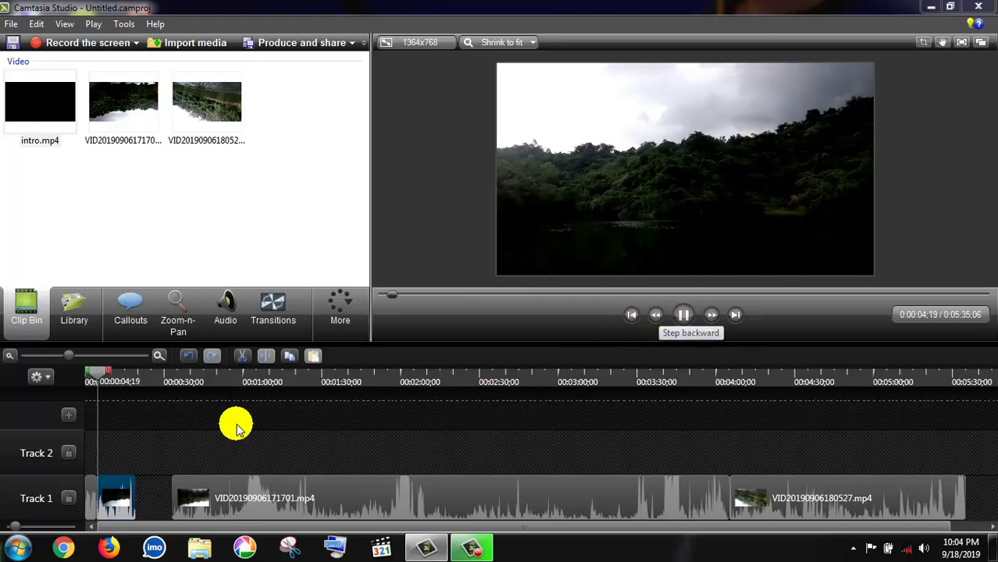
pyautogui.moveTo(99, 375); pyautogui.dragTo(78, 378)
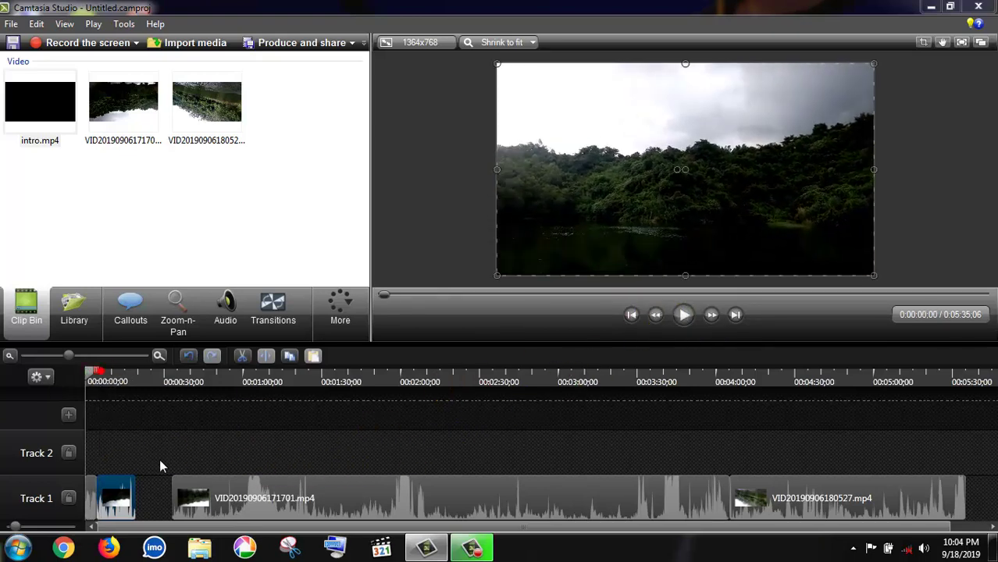
# Shift the two remaining clips earlier so they follow the short piece without a gap, and clear the selection.
pyautogui.click(178, 506)
pyautogui.moveTo(601, 507); pyautogui.dragTo(386, 504)
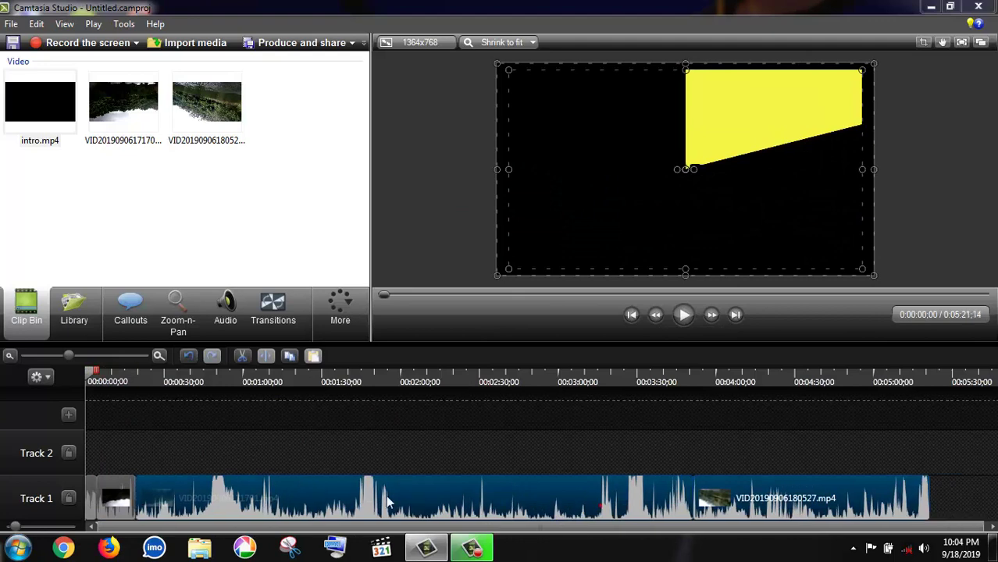
pyautogui.click(191, 425)
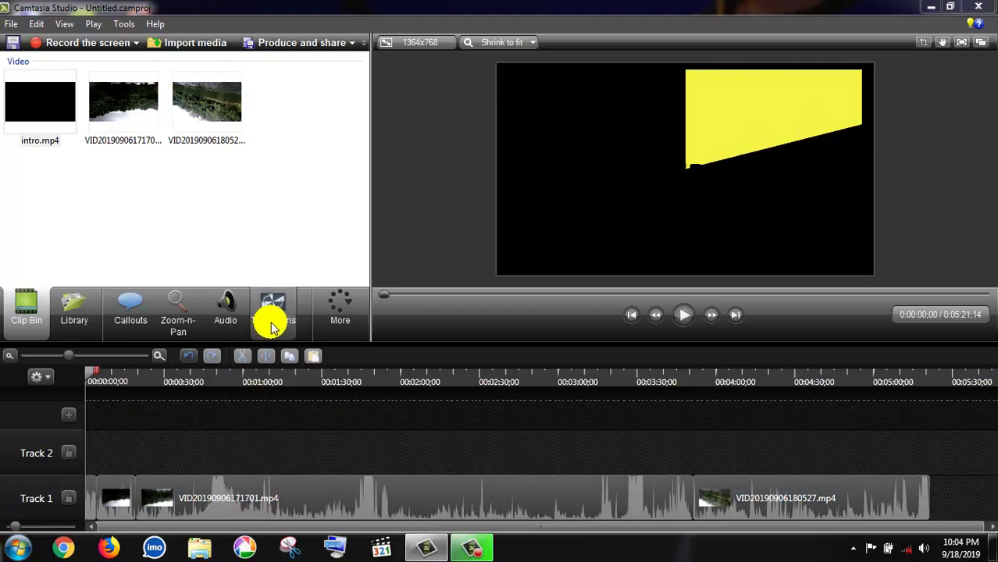
# Browse the transitions and add a Barn transition between the intro and the first piece of the phone video.
pyautogui.click(271, 326)
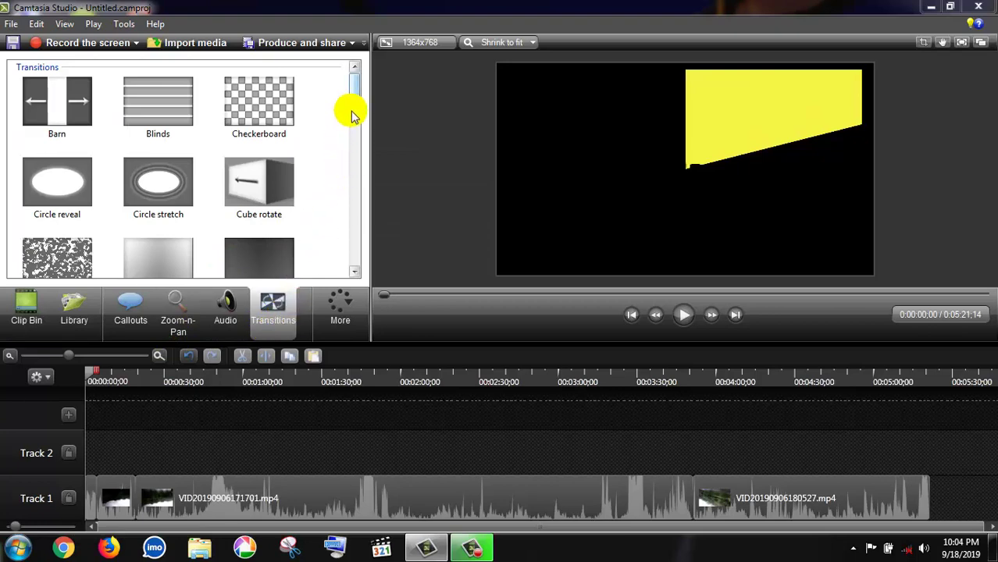
pyautogui.scroll(-2, 350, 109)
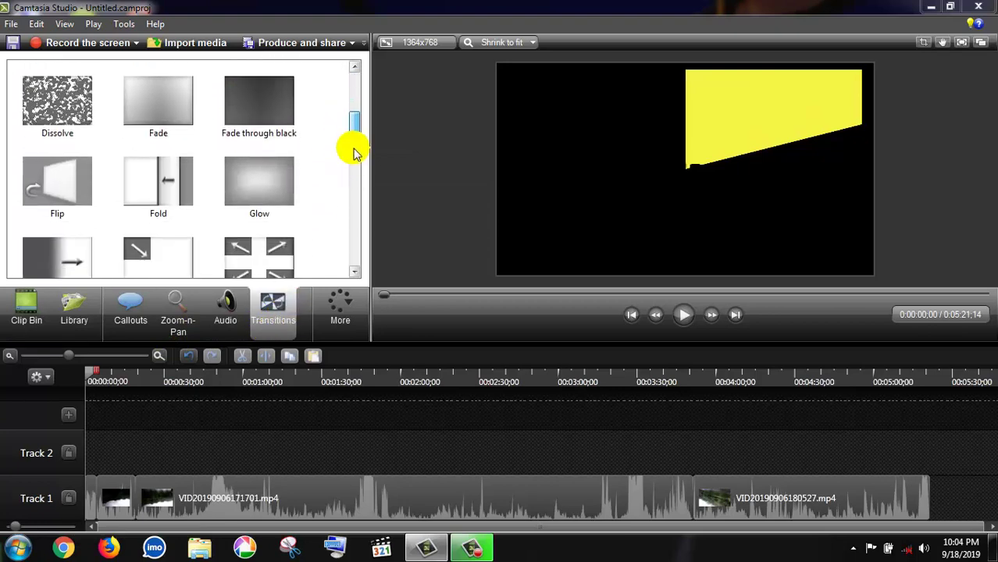
pyautogui.moveTo(353, 153); pyautogui.dragTo(328, 85)
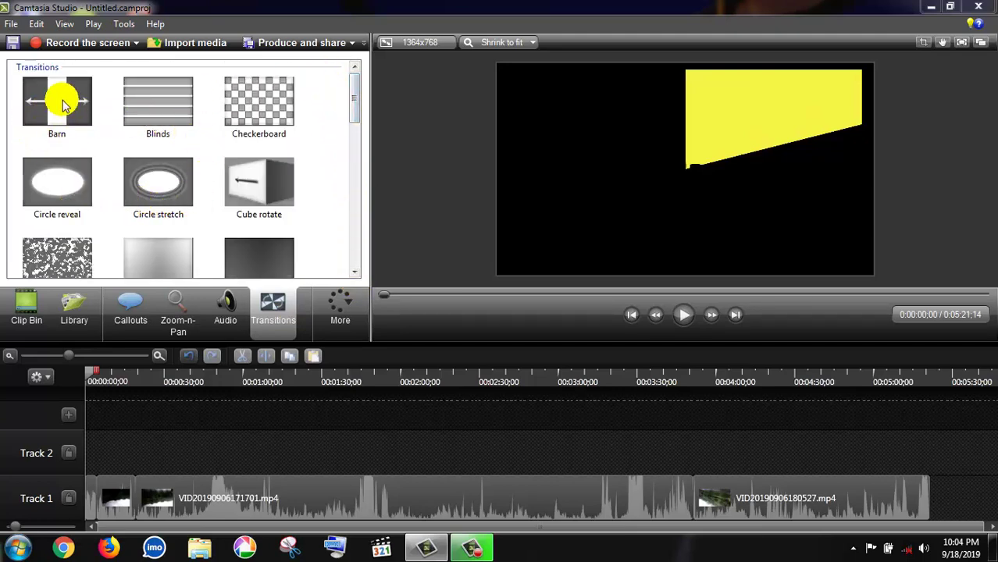
pyautogui.moveTo(62, 103); pyautogui.dragTo(111, 430)
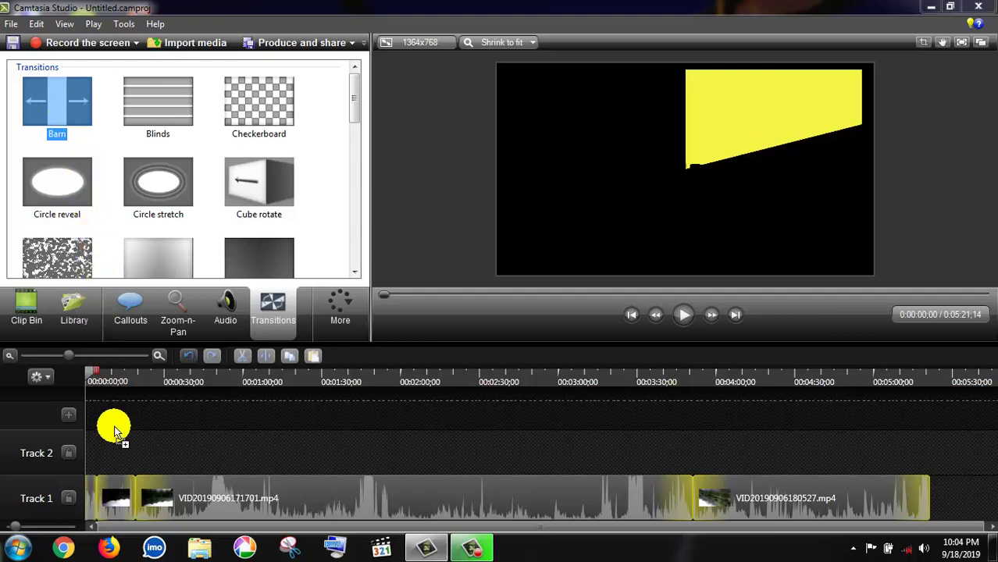
pyautogui.moveTo(141, 464); pyautogui.dragTo(90, 491)
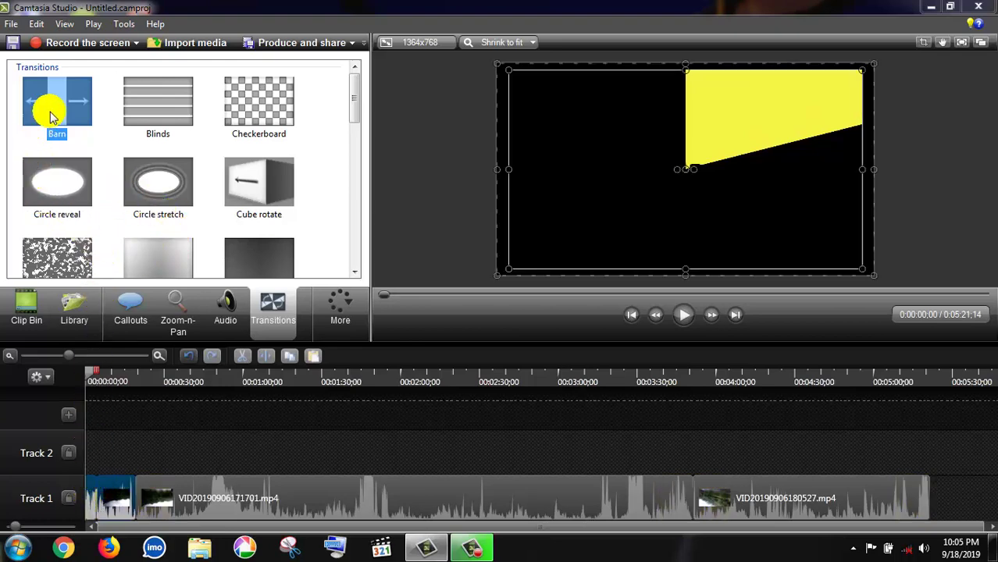
# Add a Blinds transition between the two pieces of VID20190906171701.mp4 and play the timeline from the start.
pyautogui.moveTo(188, 100); pyautogui.dragTo(196, 147)
pyautogui.moveTo(163, 420); pyautogui.dragTo(131, 496)
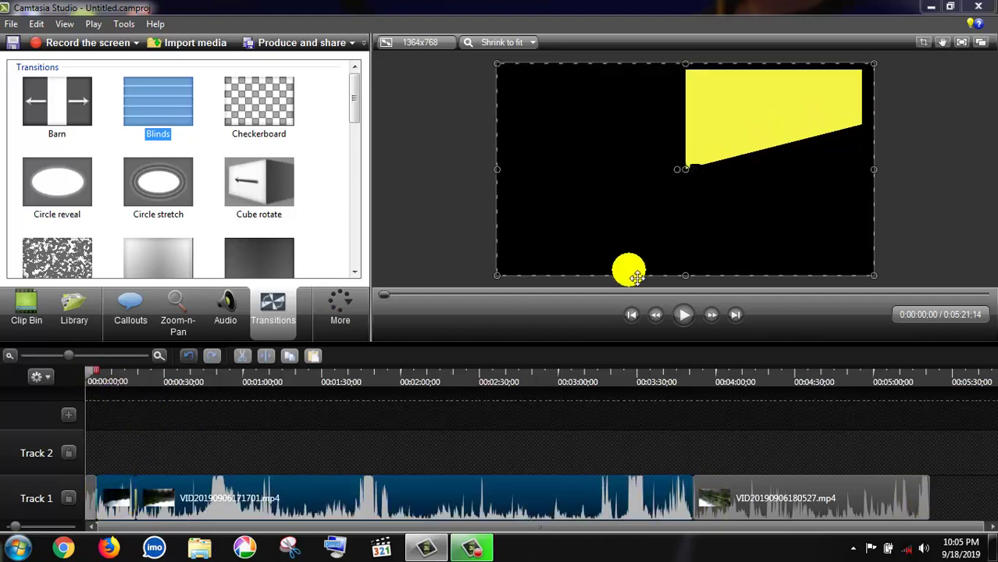
pyautogui.click(683, 315)
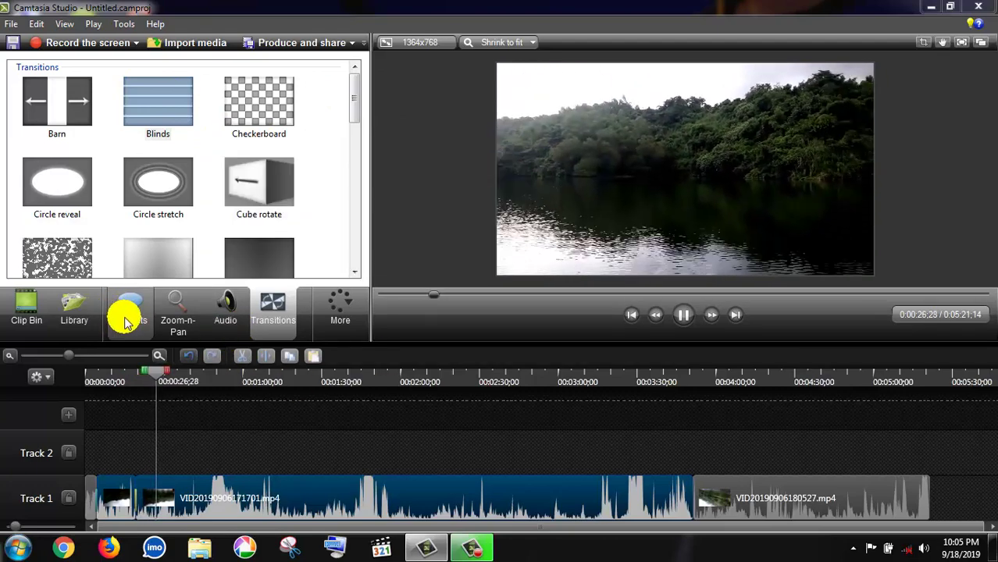
# Pause the playback and add a Pointy Arrow callout at 0:00:29;01, stretched wider and flattened over the lake.
pyautogui.click(683, 314)
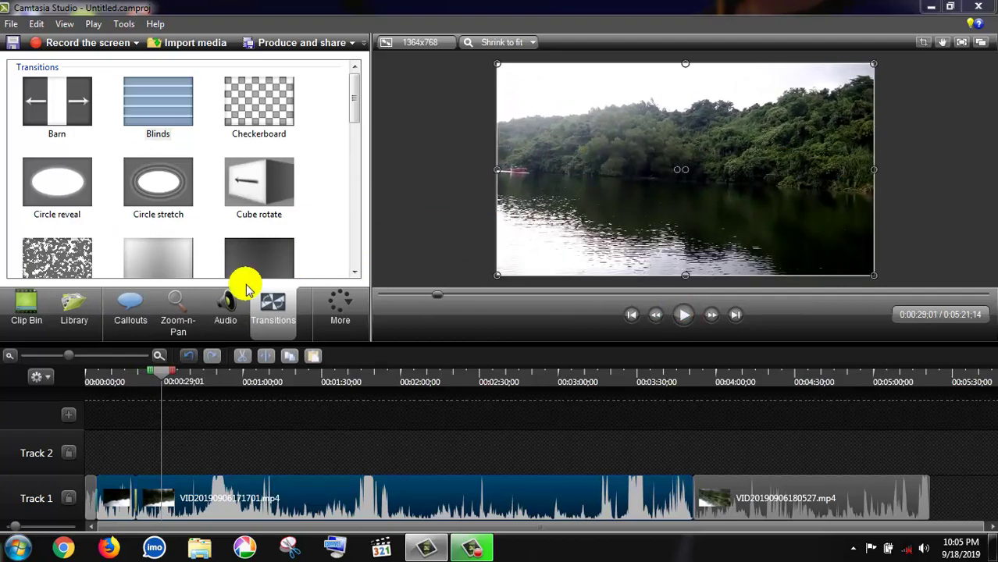
pyautogui.click(130, 309)
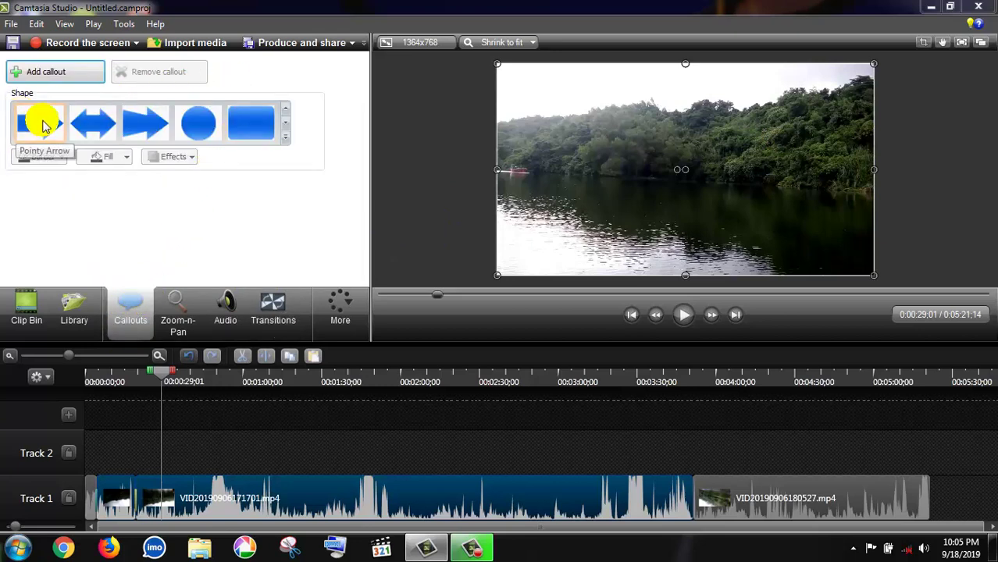
pyautogui.click(43, 127)
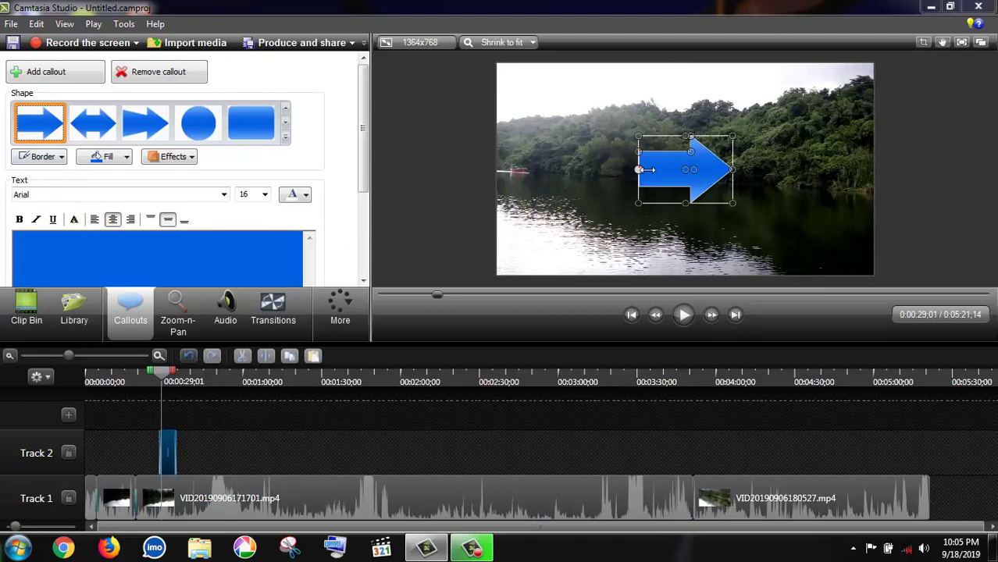
pyautogui.moveTo(639, 170); pyautogui.dragTo(554, 169)
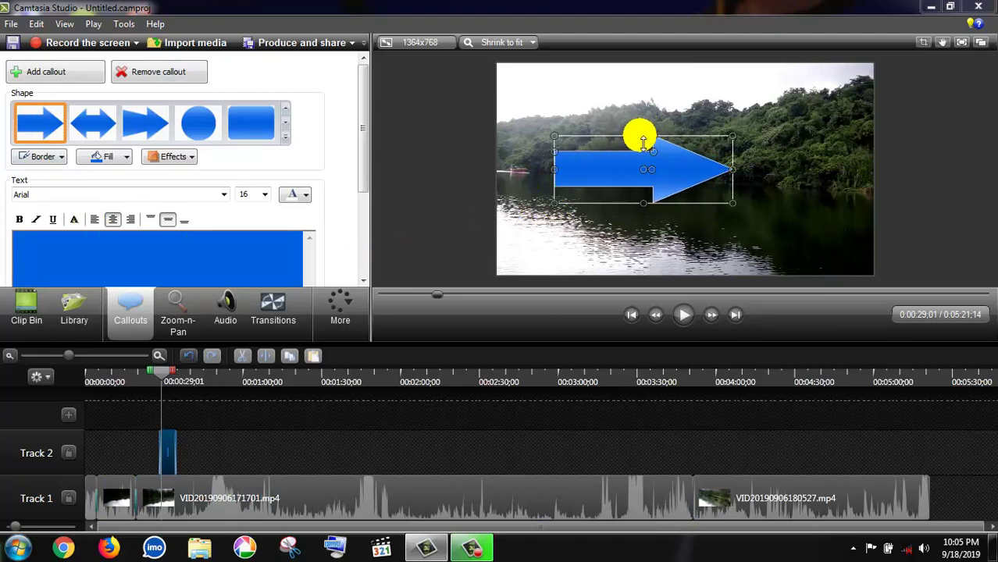
pyautogui.moveTo(642, 141); pyautogui.dragTo(644, 165)
pyautogui.moveTo(643, 203); pyautogui.dragTo(651, 224)
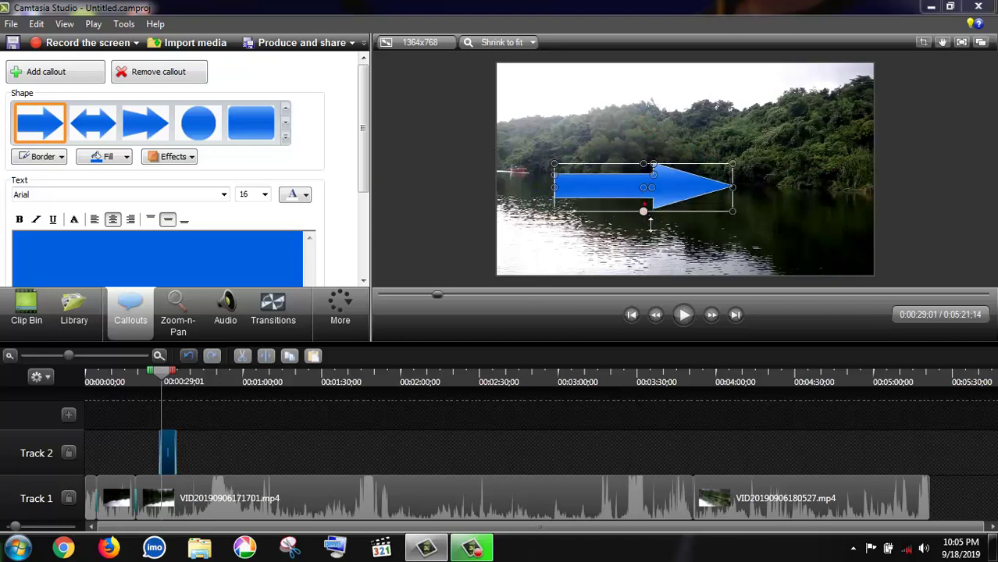
# Label the arrow callout "PBS BANGLA" and place it horizontally over the water in the lower middle of the frame.
pyautogui.moveTo(651, 189); pyautogui.dragTo(720, 197)
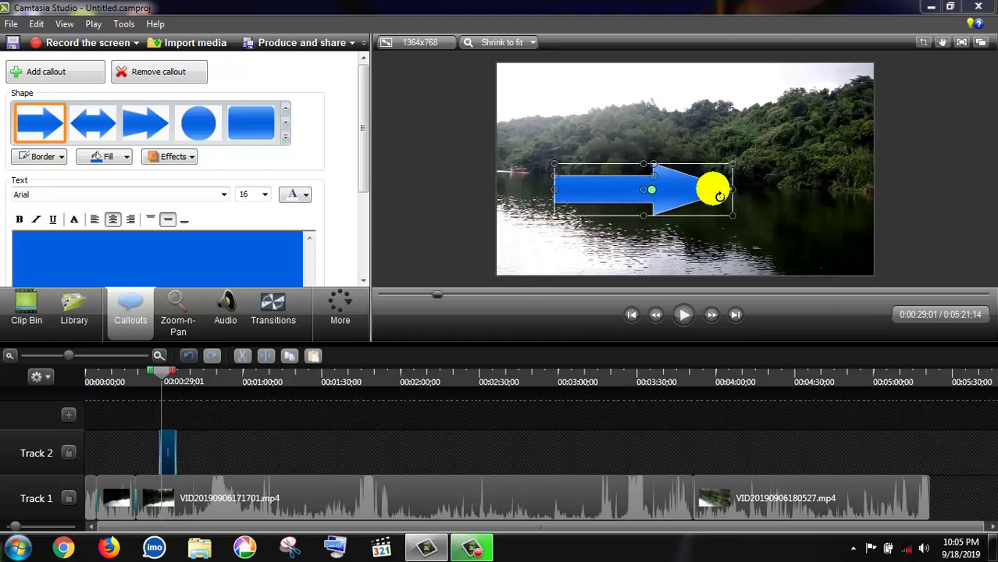
pyautogui.moveTo(619, 189); pyautogui.dragTo(579, 219)
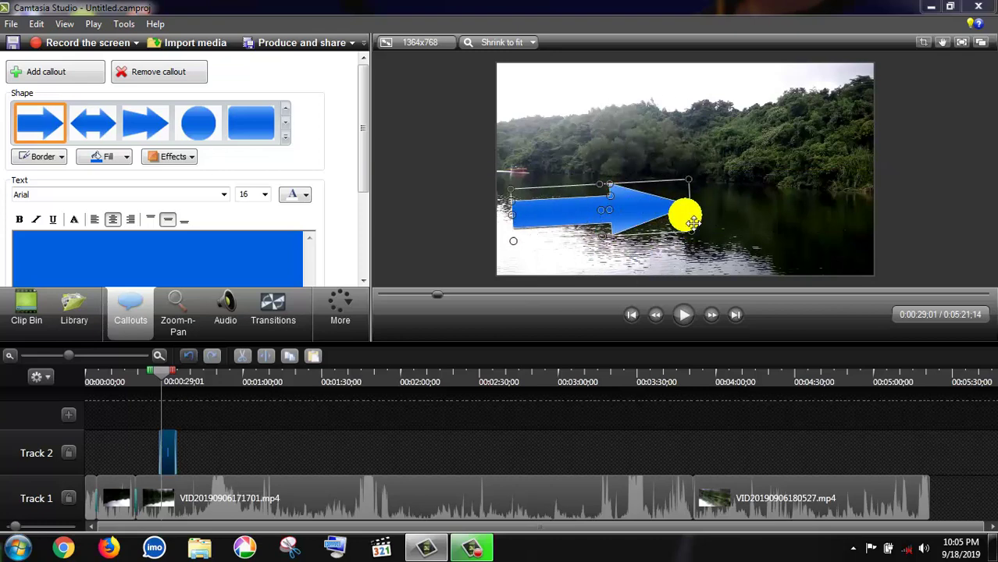
pyautogui.moveTo(693, 215); pyautogui.dragTo(695, 220)
pyautogui.click(195, 256)
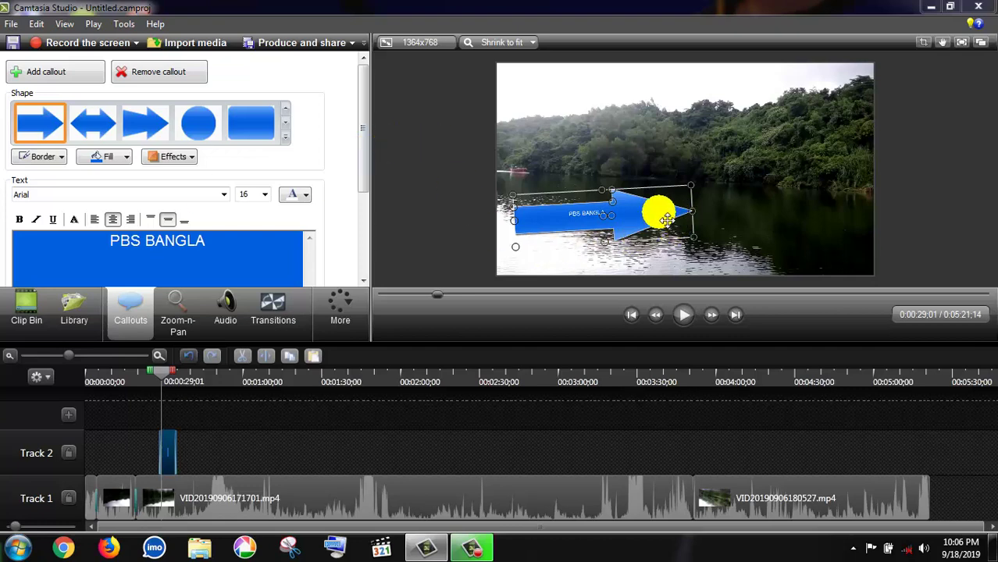
pyautogui.moveTo(665, 220); pyautogui.dragTo(616, 228)
pyautogui.moveTo(619, 227); pyautogui.dragTo(673, 205)
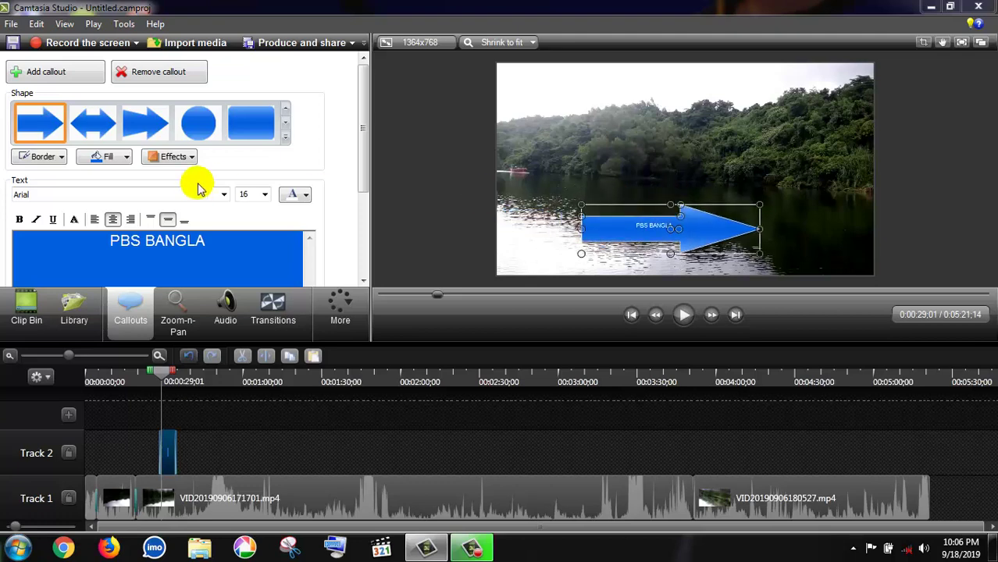
# Set the "PBS BANGLA" callout text to red and its font size to 26.
pyautogui.moveTo(216, 258); pyautogui.dragTo(103, 249)
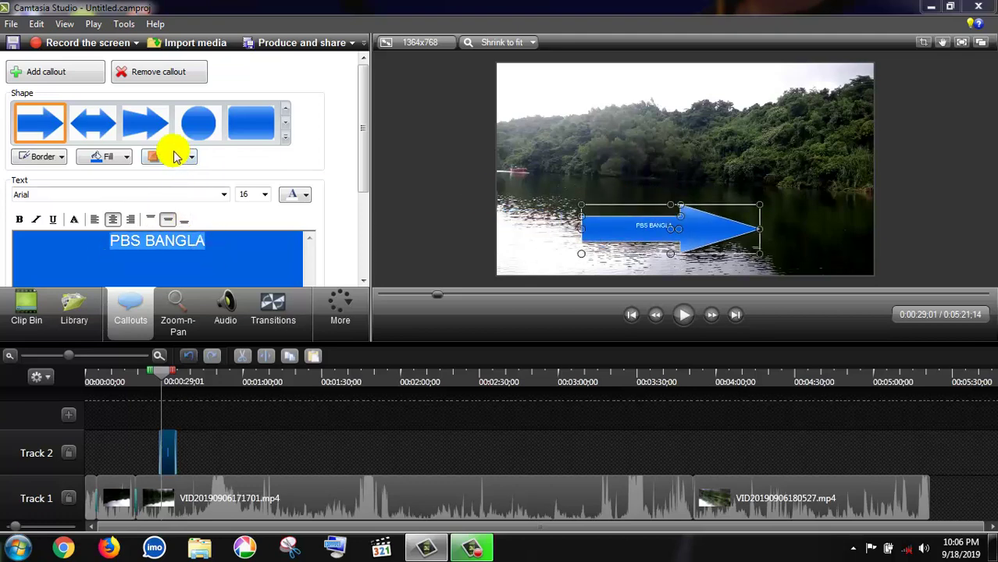
pyautogui.click(307, 196)
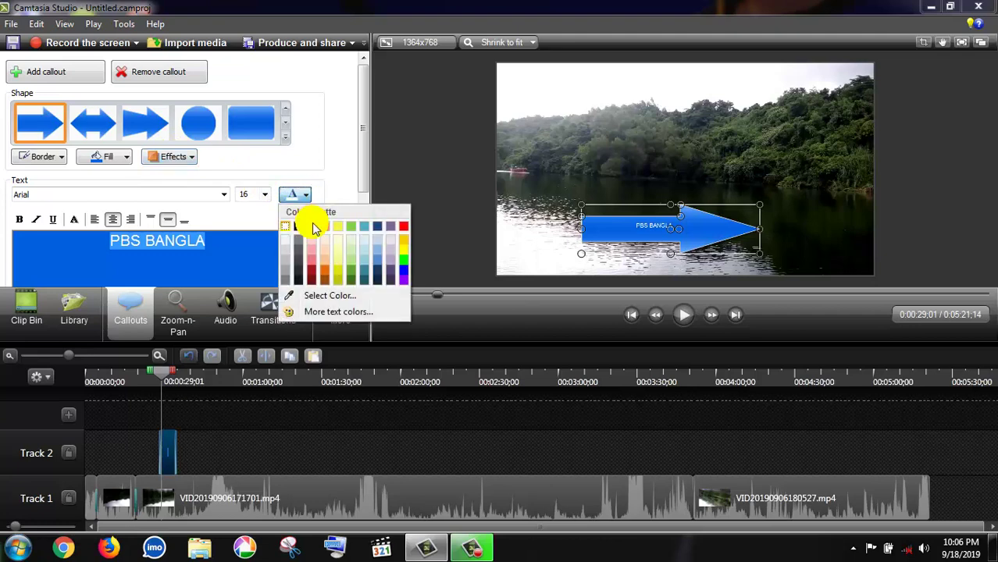
pyautogui.click(314, 227)
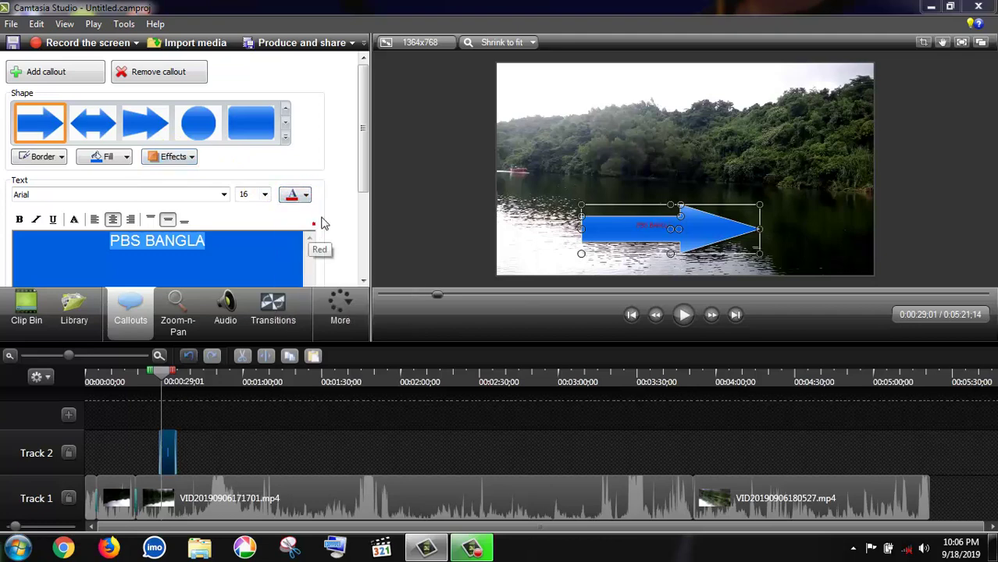
pyautogui.click(265, 194)
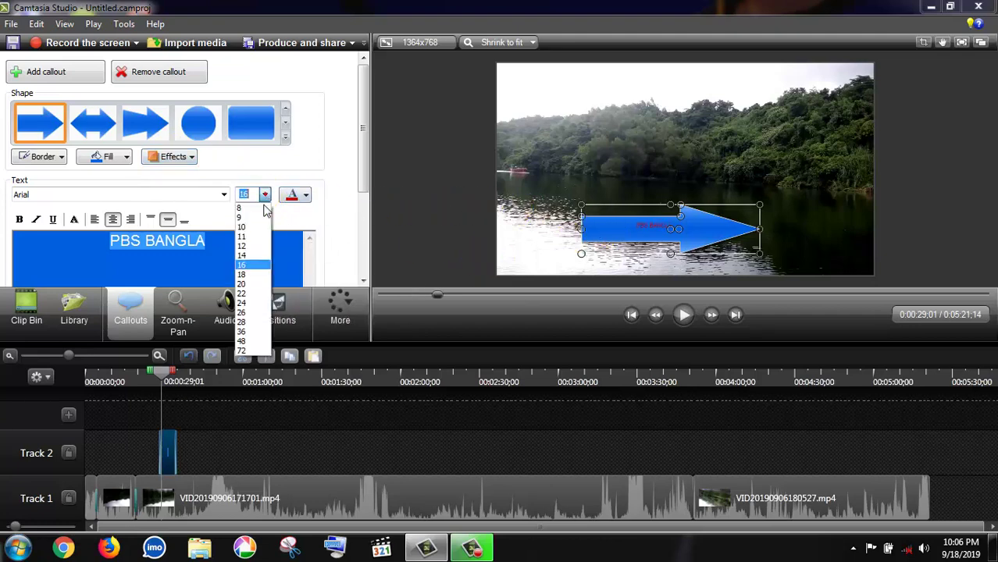
pyautogui.click(239, 304)
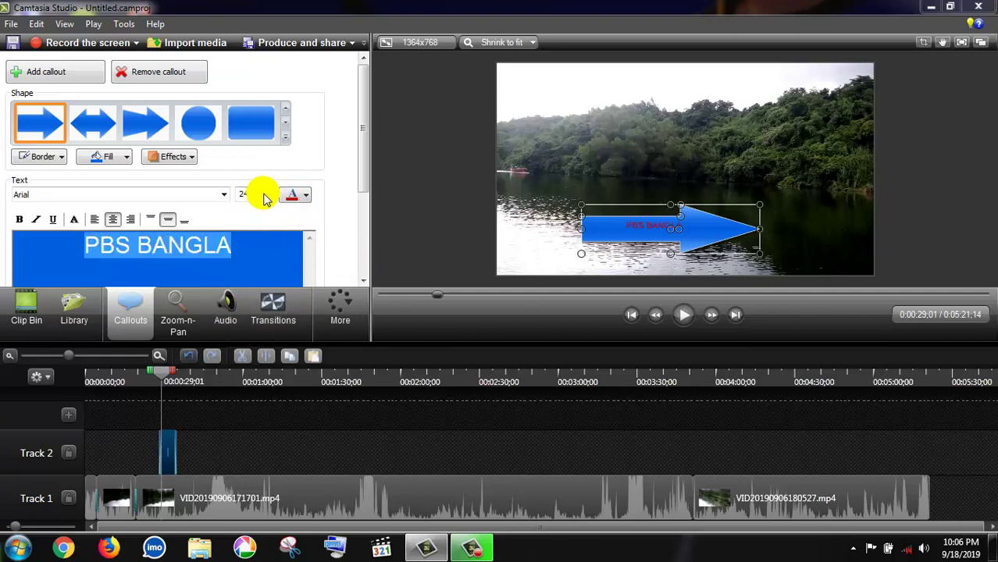
pyautogui.click(264, 194)
pyautogui.click(244, 312)
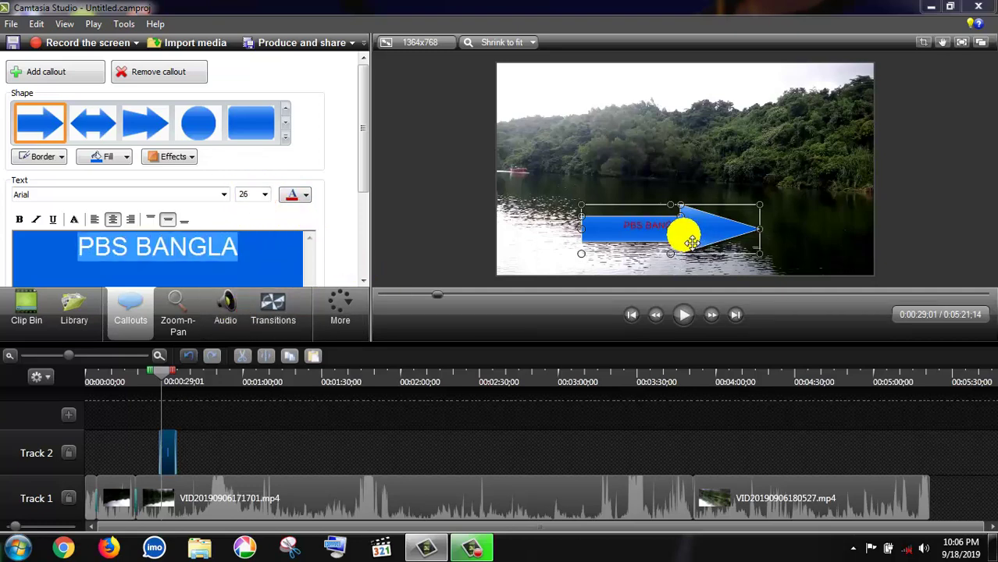
# Shrink the arrow callout into the frame's lower-left corner and make it run from 0:00:00;00 for 0:00:19;25 on Track 2.
pyautogui.moveTo(761, 228); pyautogui.dragTo(557, 238)
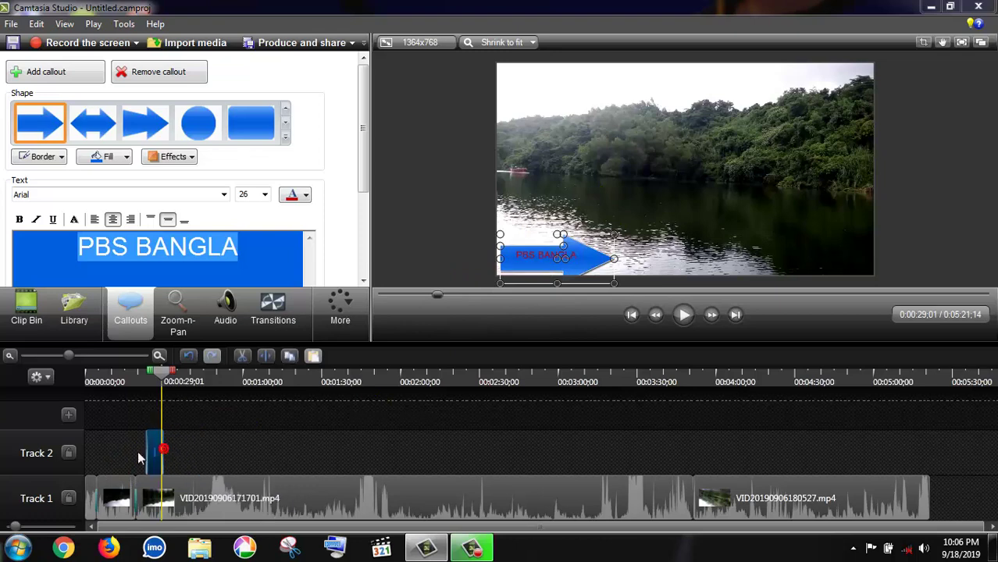
pyautogui.moveTo(139, 459); pyautogui.dragTo(119, 475)
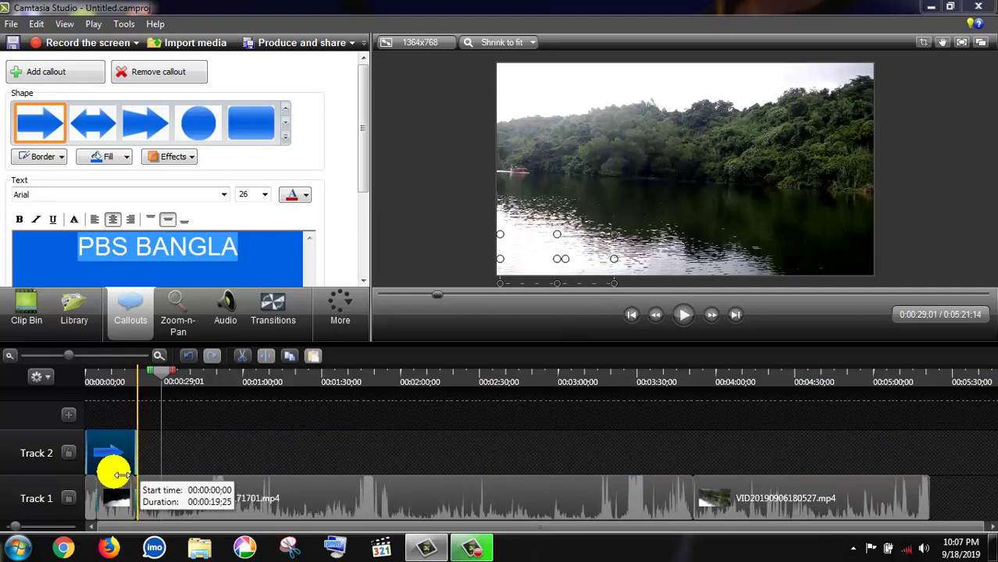
pyautogui.moveTo(115, 476); pyautogui.dragTo(118, 475)
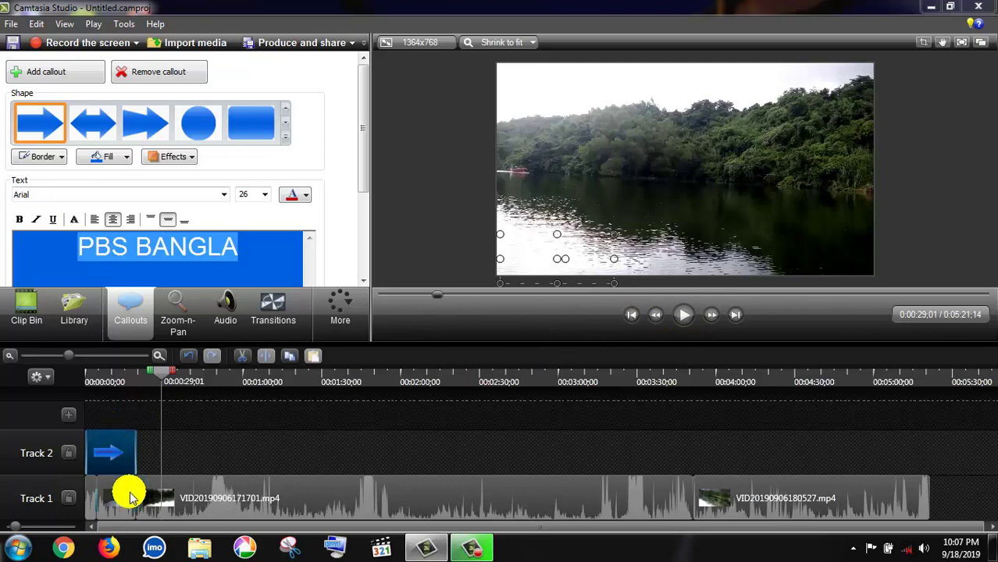
# Play the timeline around the end of the arrow callout and return the playhead to 0:00:10;27.
pyautogui.click(684, 315)
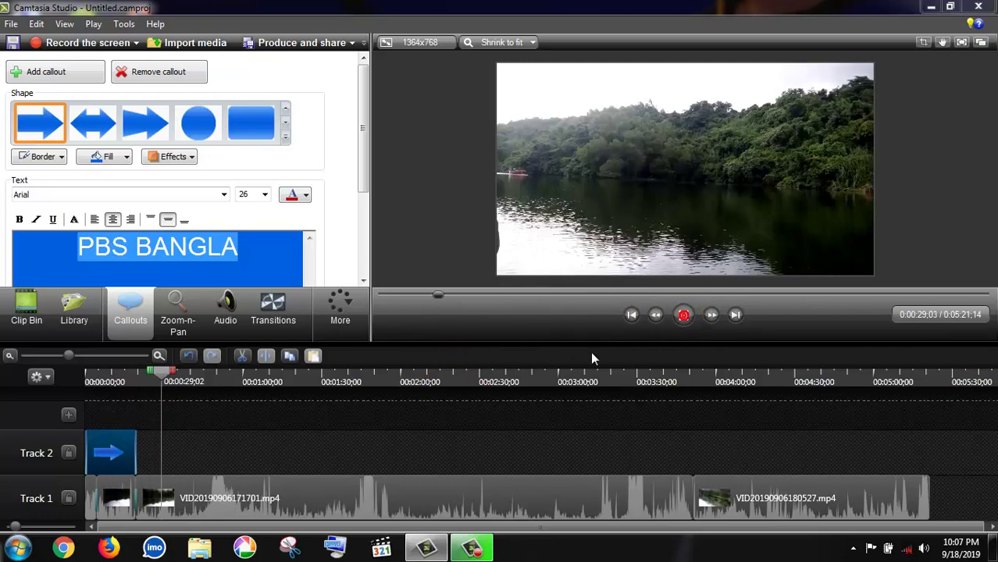
pyautogui.moveTo(245, 385); pyautogui.dragTo(123, 390)
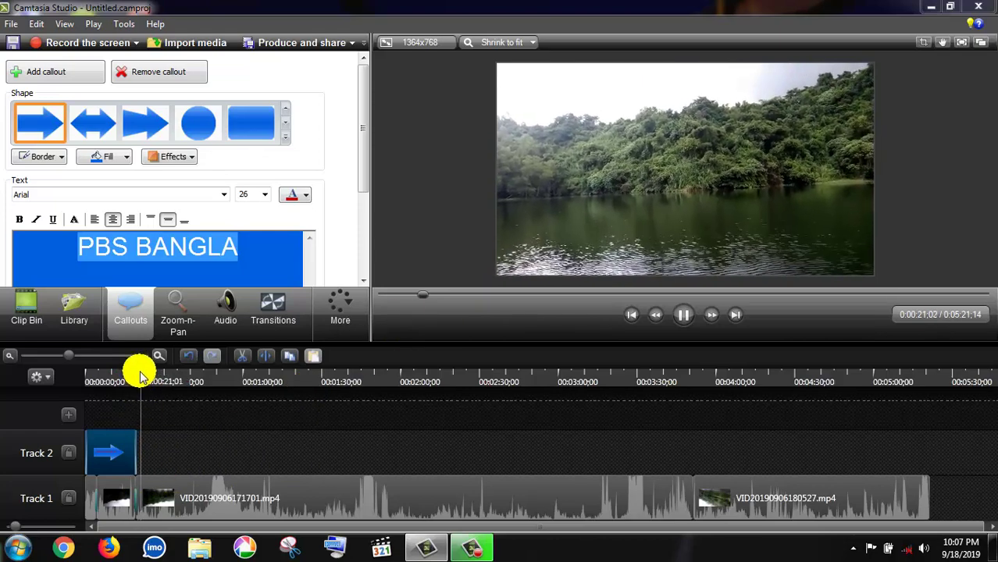
pyautogui.moveTo(141, 371); pyautogui.dragTo(115, 373)
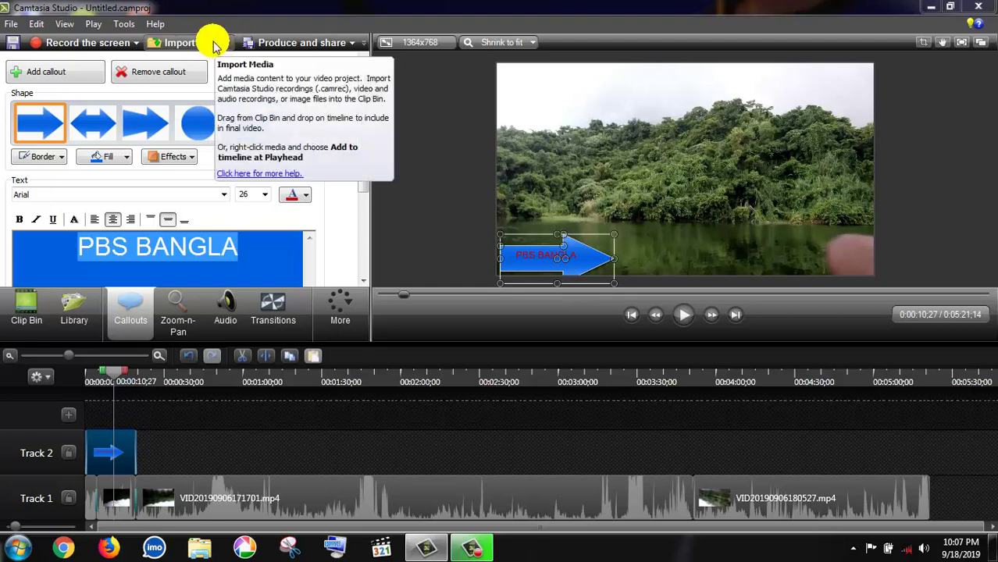
# Add the Full Song from the library's Music - Amity folder to a new Track 3, starting at 0:00:00;00.
pyautogui.click(79, 310)
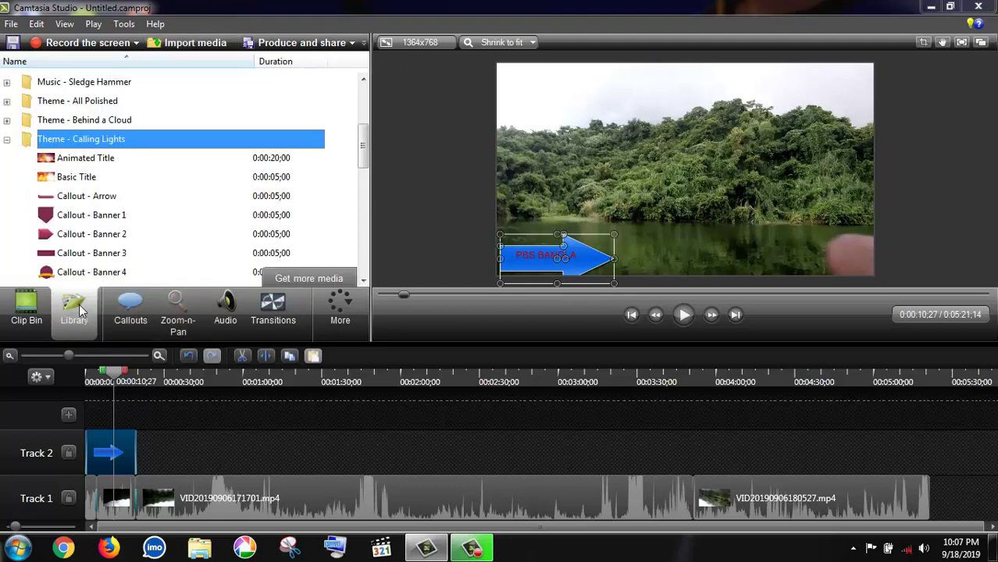
pyautogui.moveTo(362, 148); pyautogui.dragTo(367, 103)
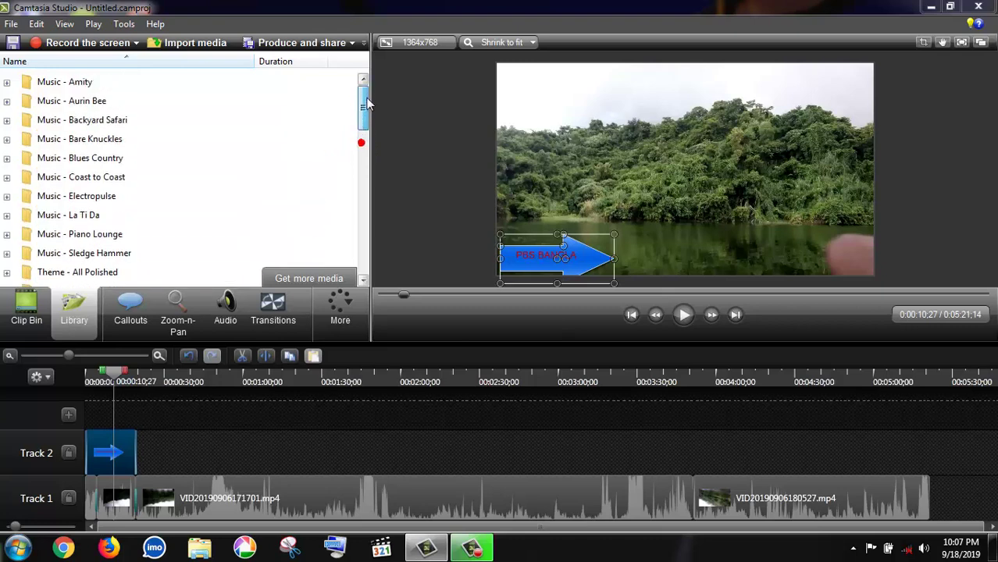
pyautogui.doubleClick(78, 82)
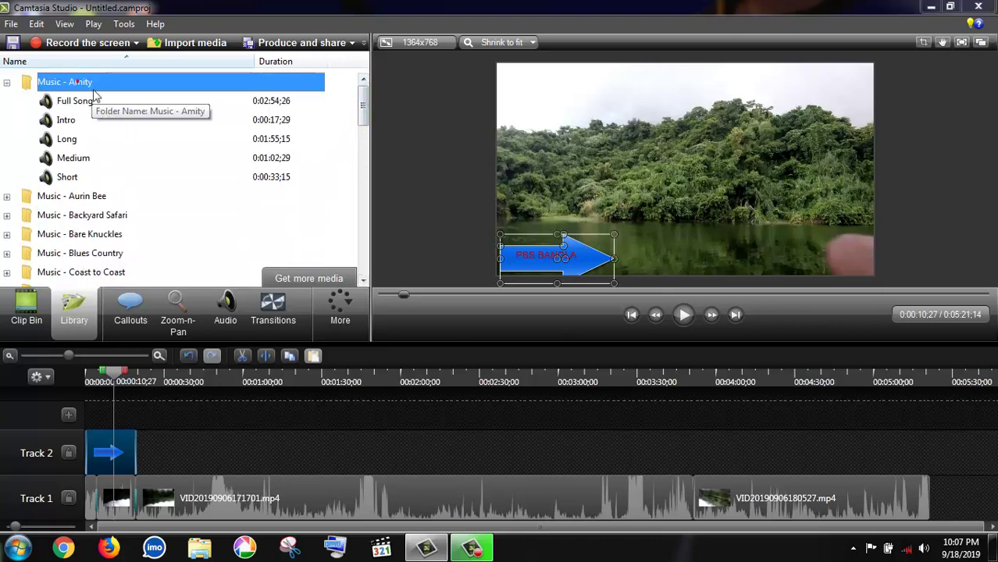
pyautogui.click(41, 103)
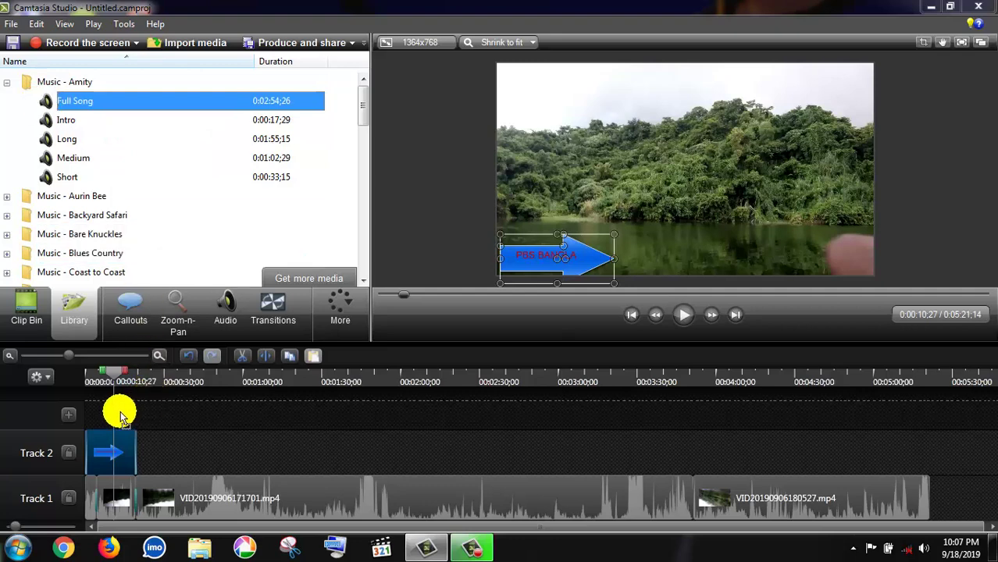
pyautogui.moveTo(117, 408); pyautogui.dragTo(117, 409)
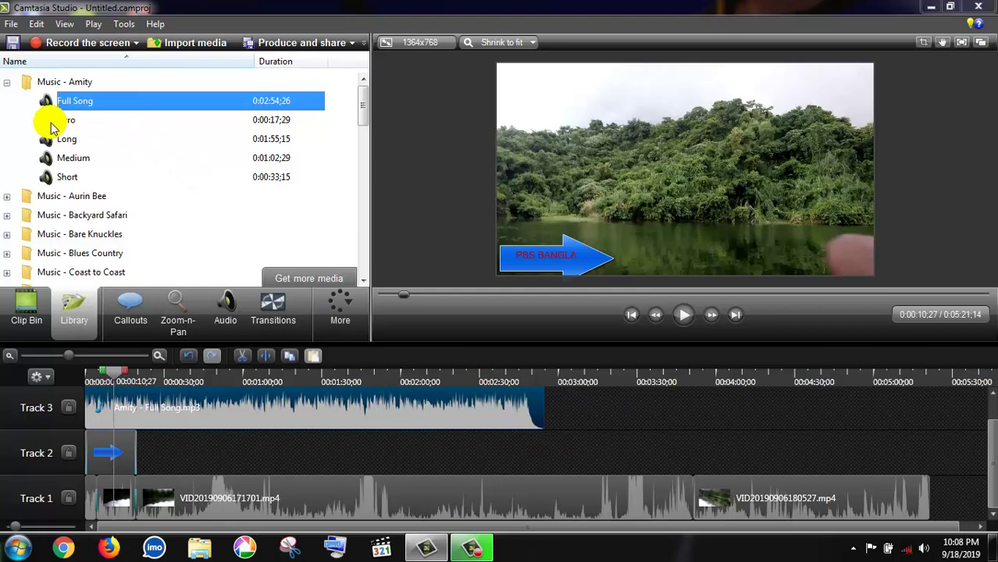
# Add the Long version of Amity to Track 3 directly behind the full song and clear the selection.
pyautogui.moveTo(46, 139); pyautogui.dragTo(168, 205)
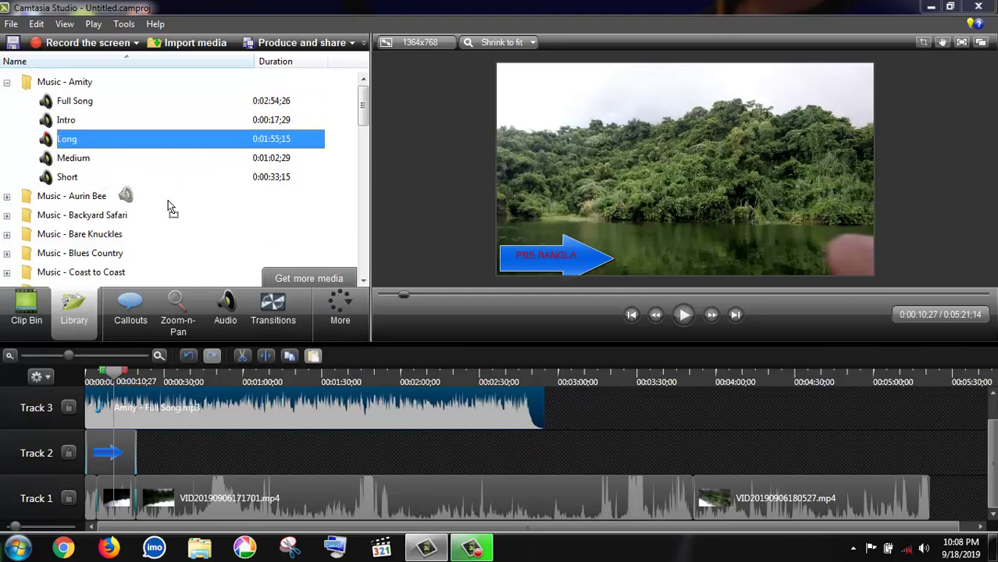
pyautogui.moveTo(563, 333)
pyautogui.mouseDown()
pyautogui.moveTo(585, 418)
pyautogui.moveTo(568, 408)
pyautogui.mouseUp()
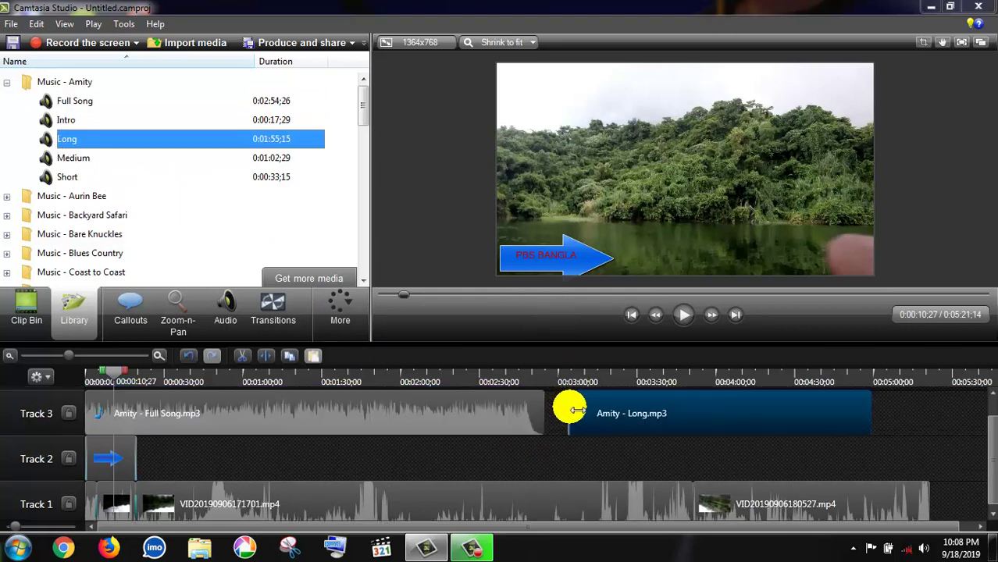
pyautogui.click(937, 422)
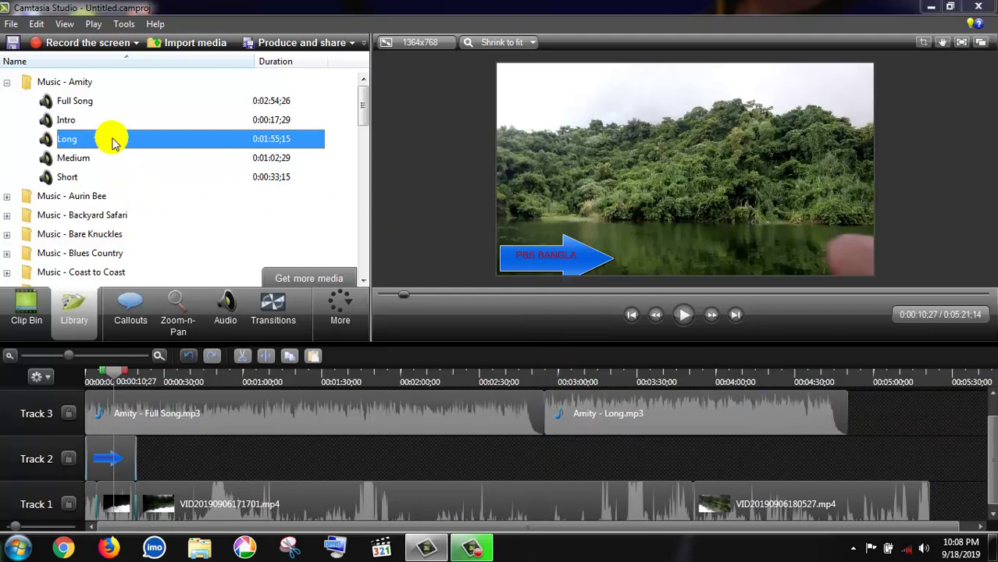
# Add a second Amity Full Song at the end of Track 3 and trim it to finish with the video at 0:05:21;14.
pyautogui.moveTo(45, 105); pyautogui.dragTo(941, 416)
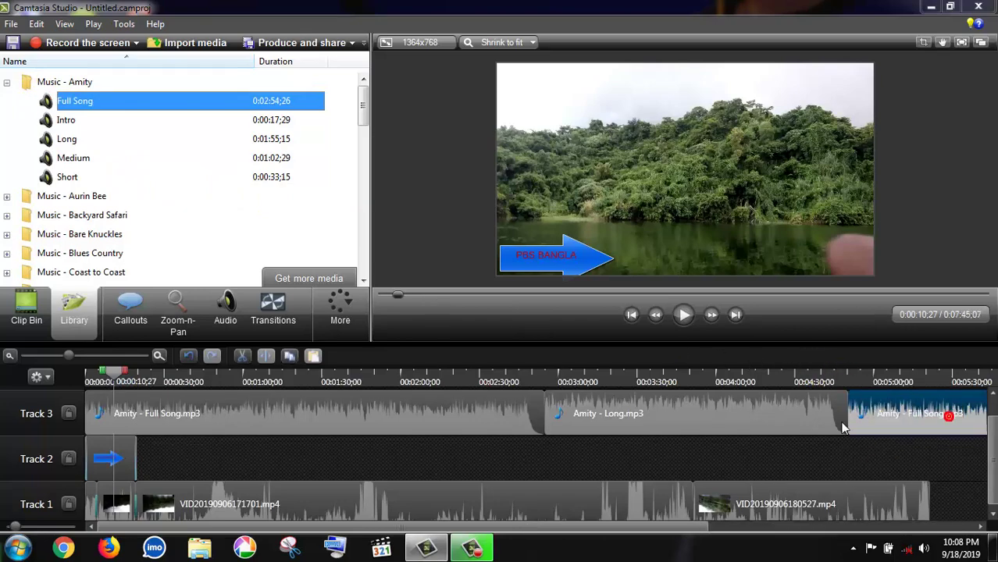
pyautogui.moveTo(47, 360); pyautogui.dragTo(36, 357)
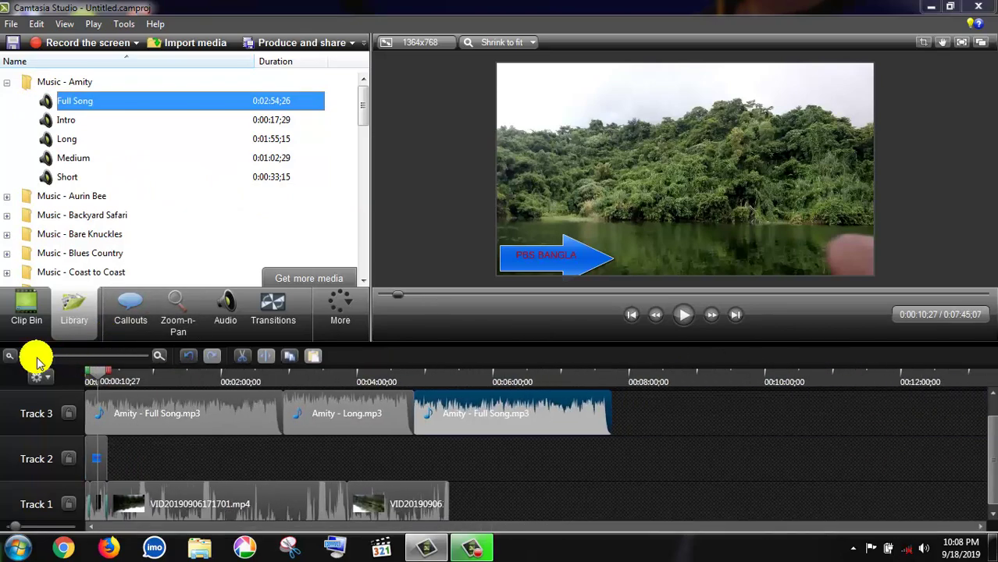
pyautogui.moveTo(598, 414); pyautogui.dragTo(439, 418)
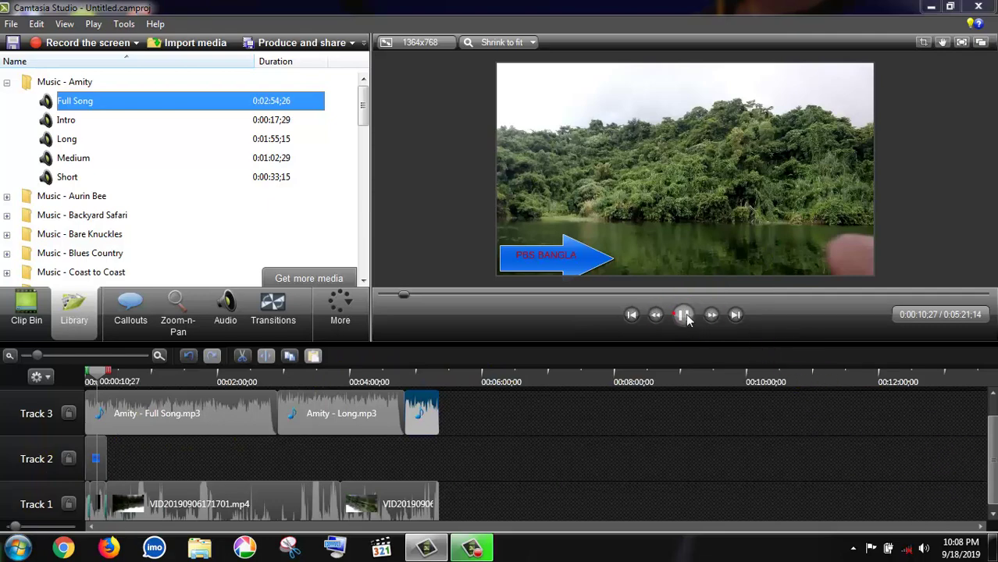
# Play the timeline from 0:00:10;27 to hear the added music, pause, and open the audio editing tools.
pyautogui.click(685, 317)
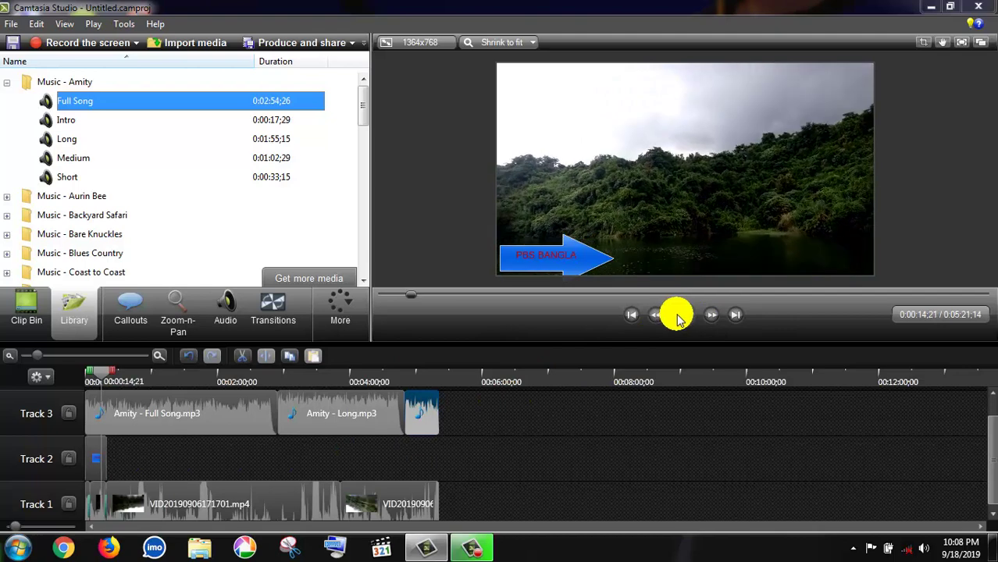
pyautogui.click(678, 317)
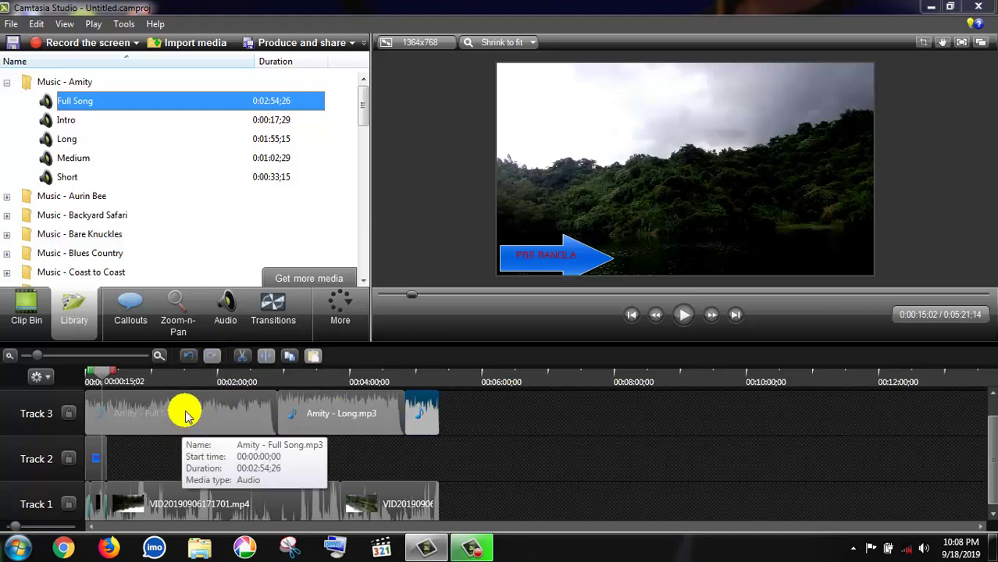
pyautogui.click(223, 321)
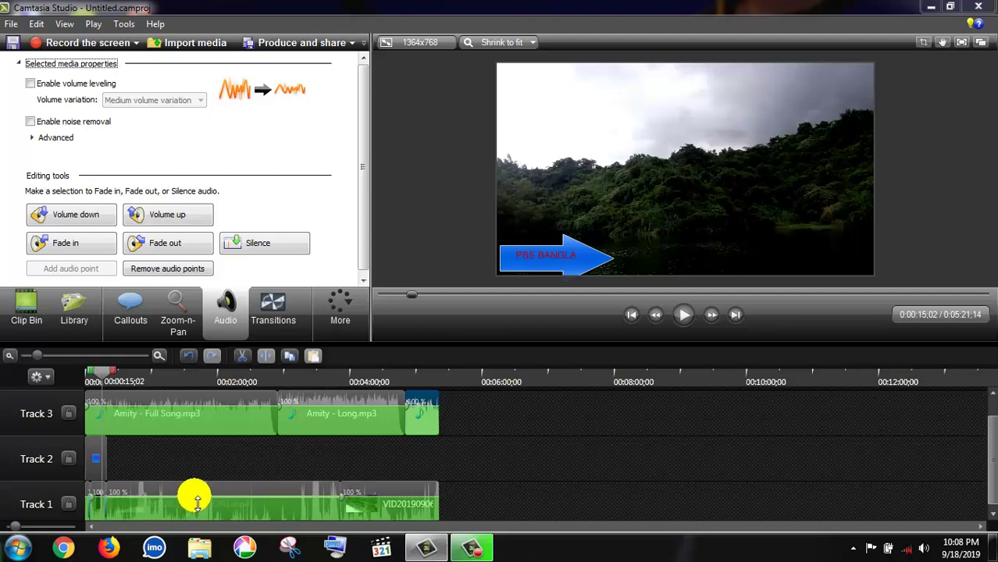
# Select the short video clip near the start of Track 1 and play the timeline from 0:00:15;02 to hear the mixed sound, then pause.
pyautogui.moveTo(198, 504); pyautogui.dragTo(98, 503)
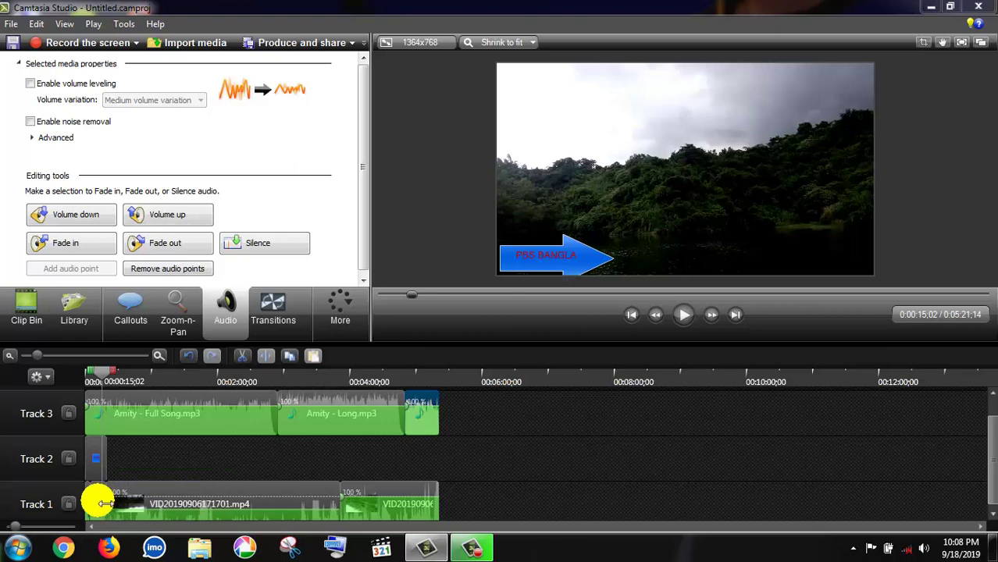
pyautogui.click(98, 500)
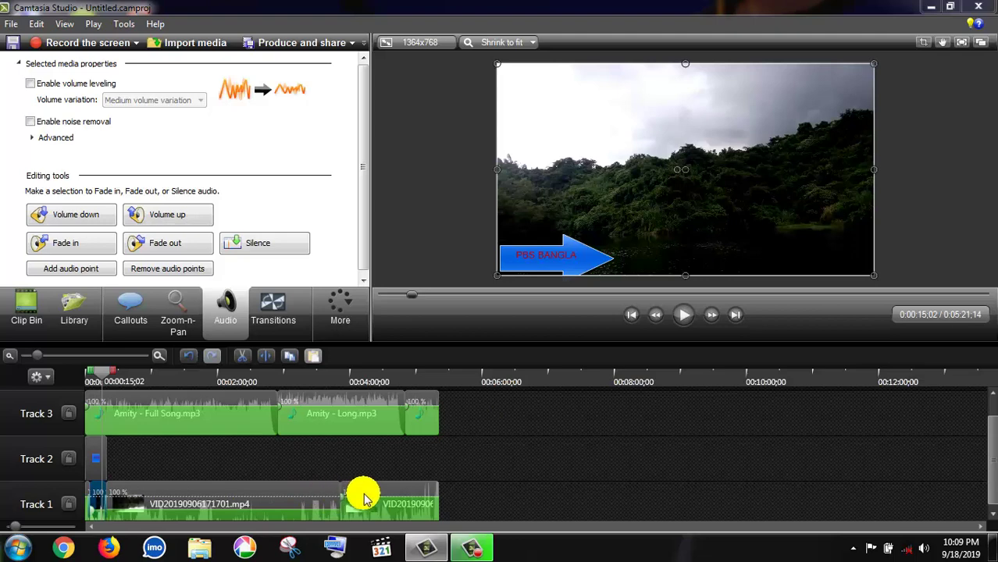
pyautogui.click(367, 504)
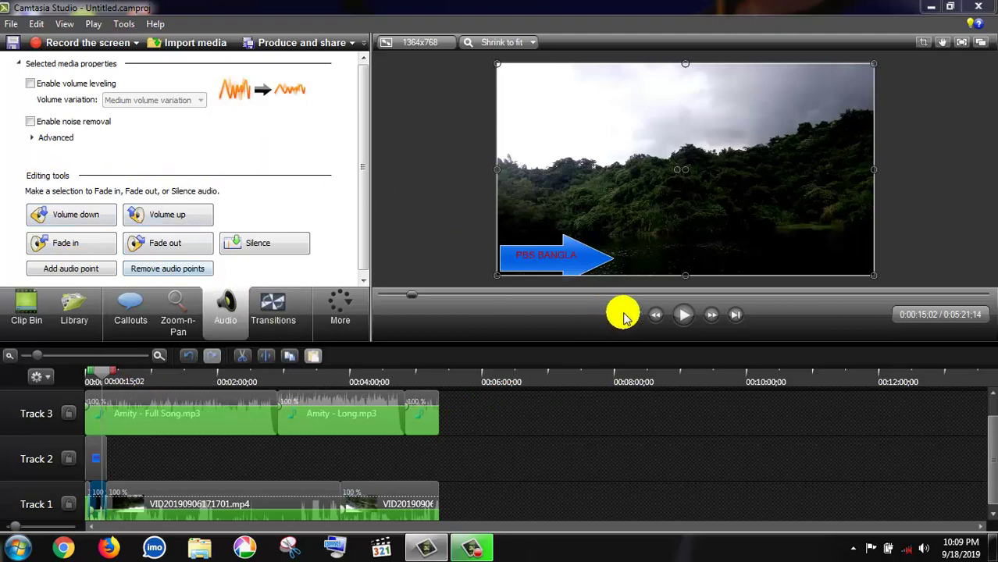
pyautogui.click(683, 315)
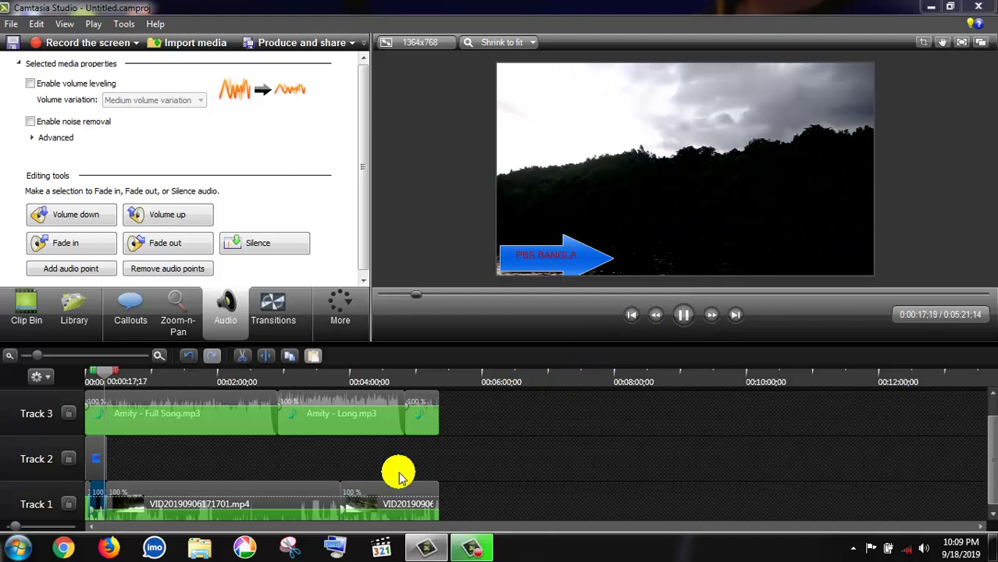
pyautogui.click(683, 314)
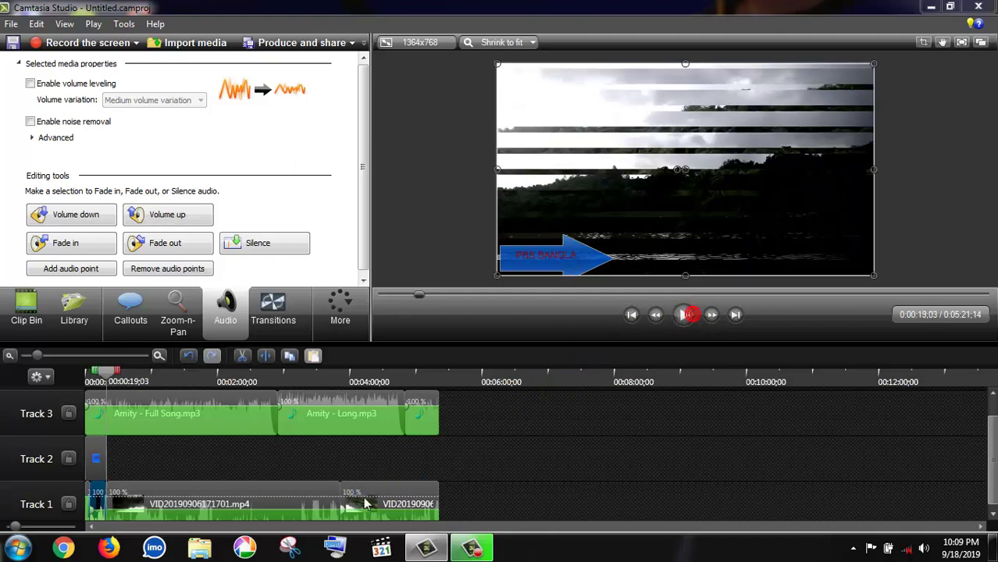
# Separate the video and audio of the VID20190906171701.mp4 clip on Track 1.
pyautogui.click(254, 508)
pyautogui.rightClick(254, 507)
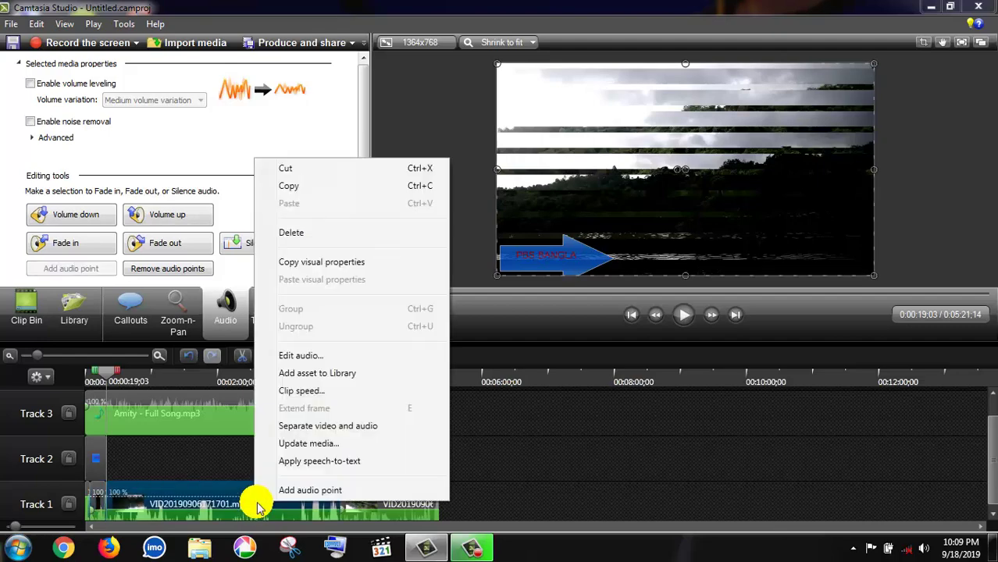
pyautogui.click(230, 508)
pyautogui.rightClick(230, 507)
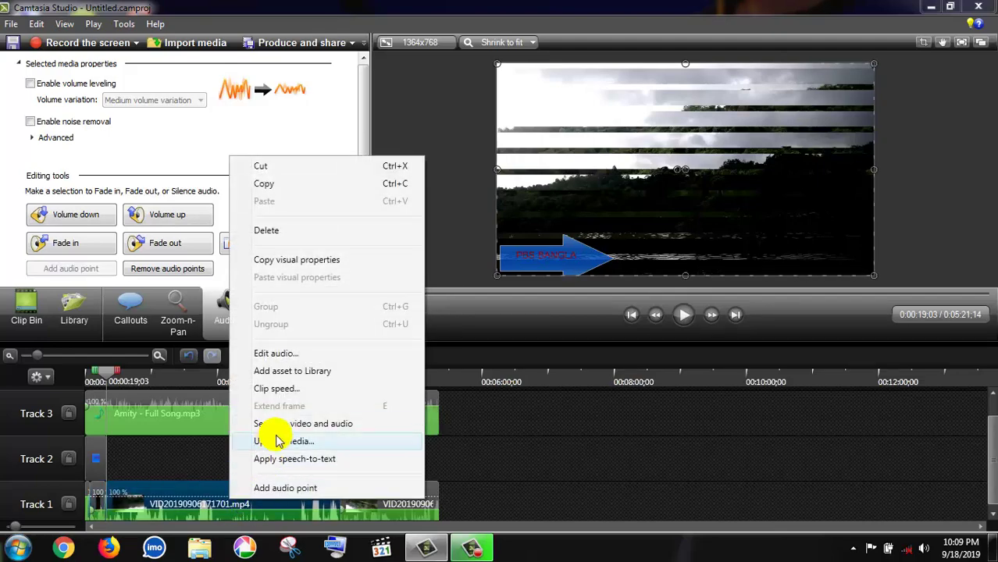
pyautogui.click(345, 430)
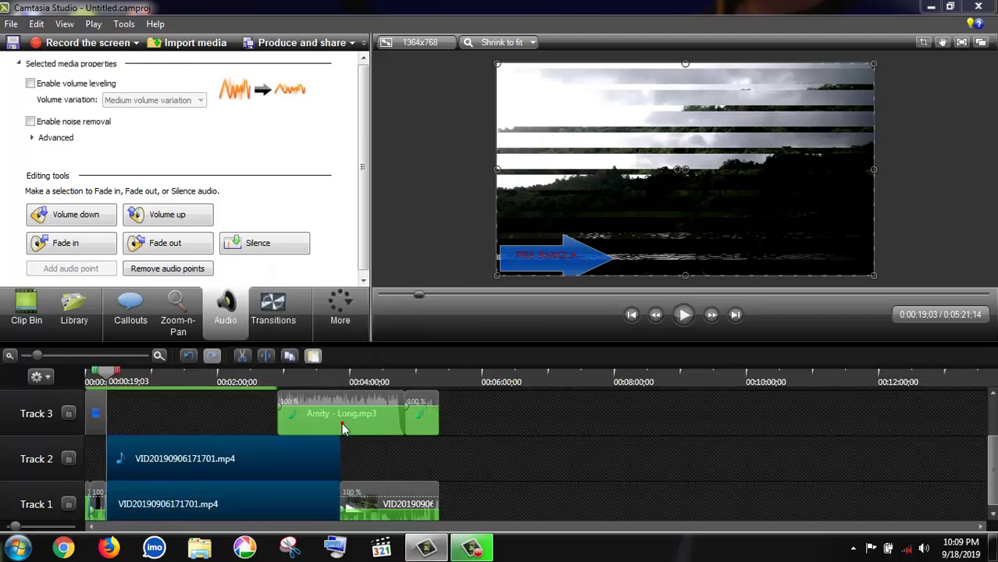
# Delete the separated VID20190906171701.mp4 audio from Track 2 and play the timeline from 0:00:19;03 to check the sound.
pyautogui.click(222, 450)
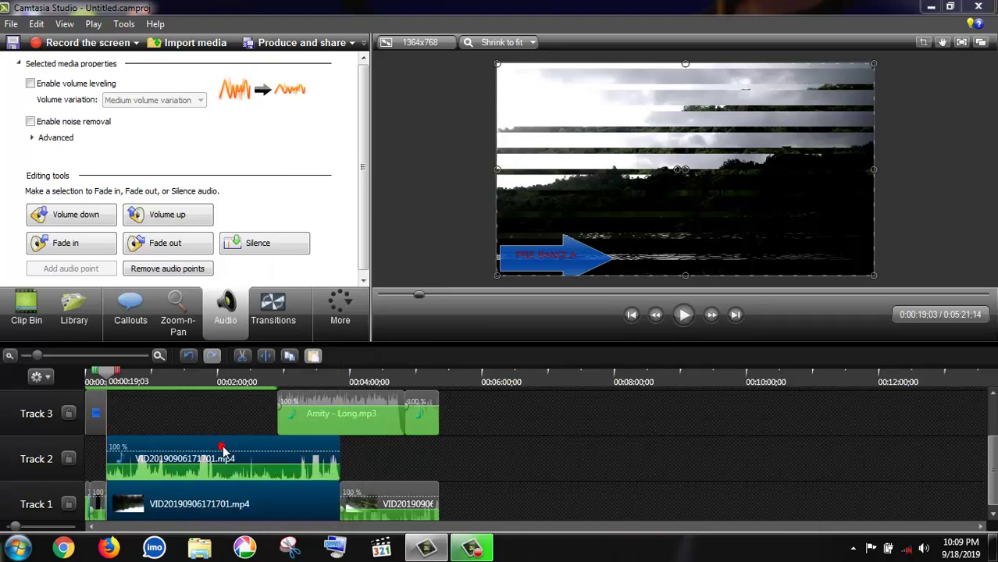
pyautogui.click(222, 450)
pyautogui.rightClick(222, 456)
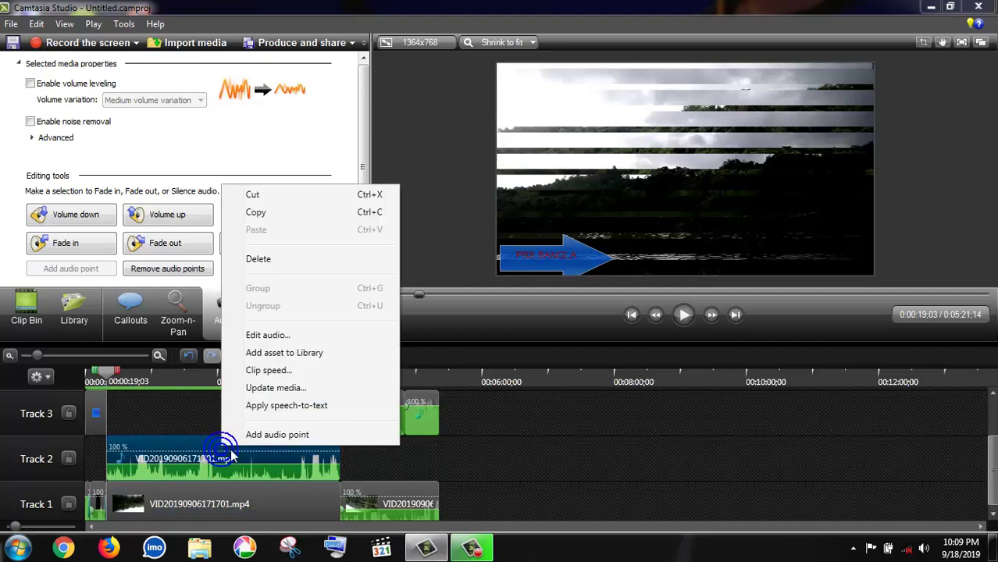
pyautogui.click(288, 261)
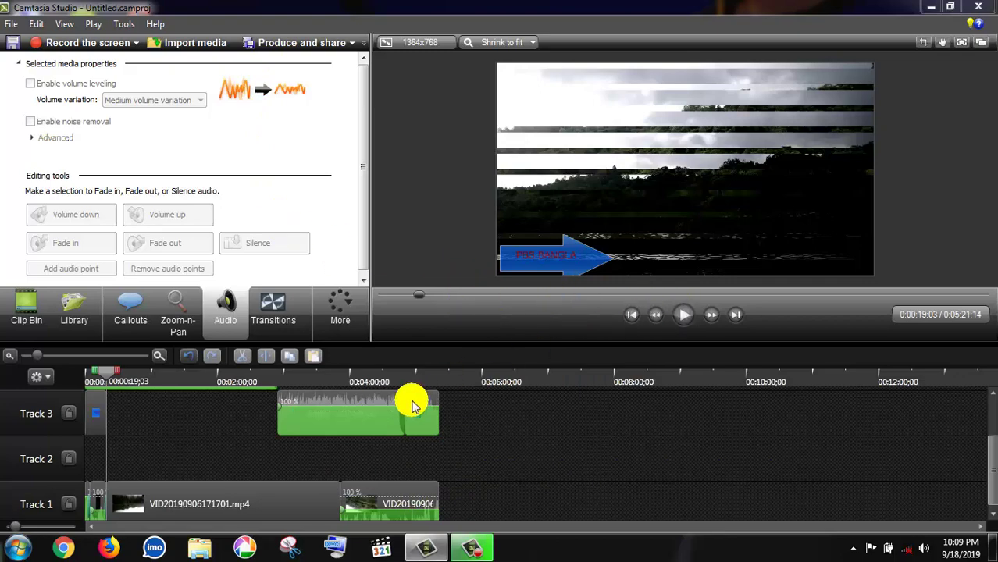
pyautogui.click(684, 321)
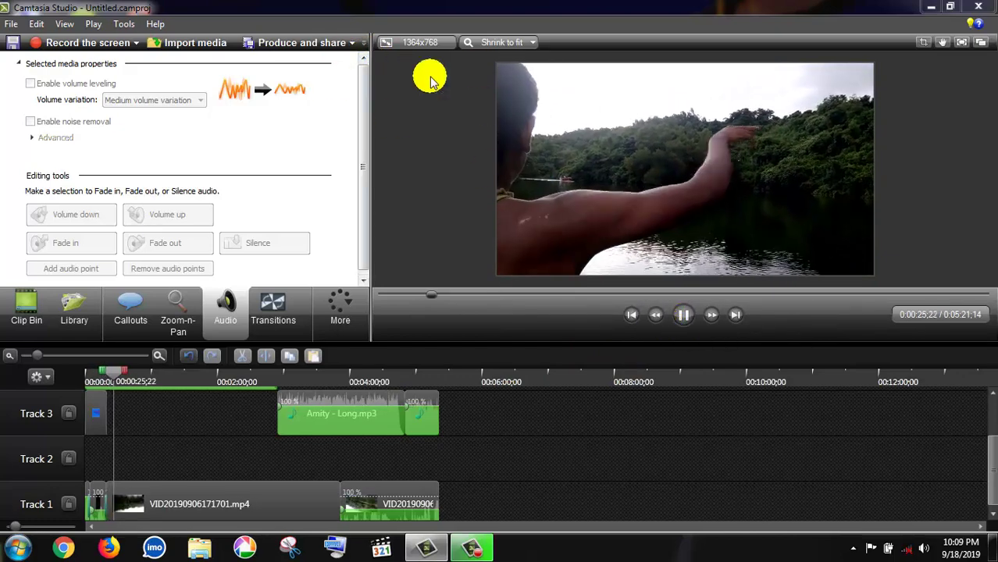
# Set up production with Custom production settings and the MP4 - Flash / HTML5 player format, keeping the default player options, up to the output file settings.
pyautogui.click(301, 49)
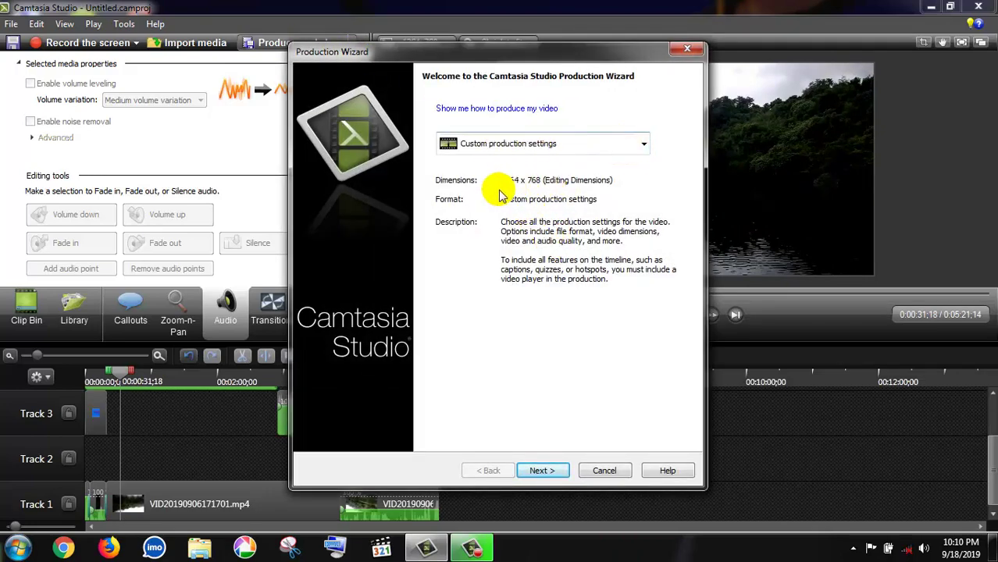
pyautogui.click(606, 142)
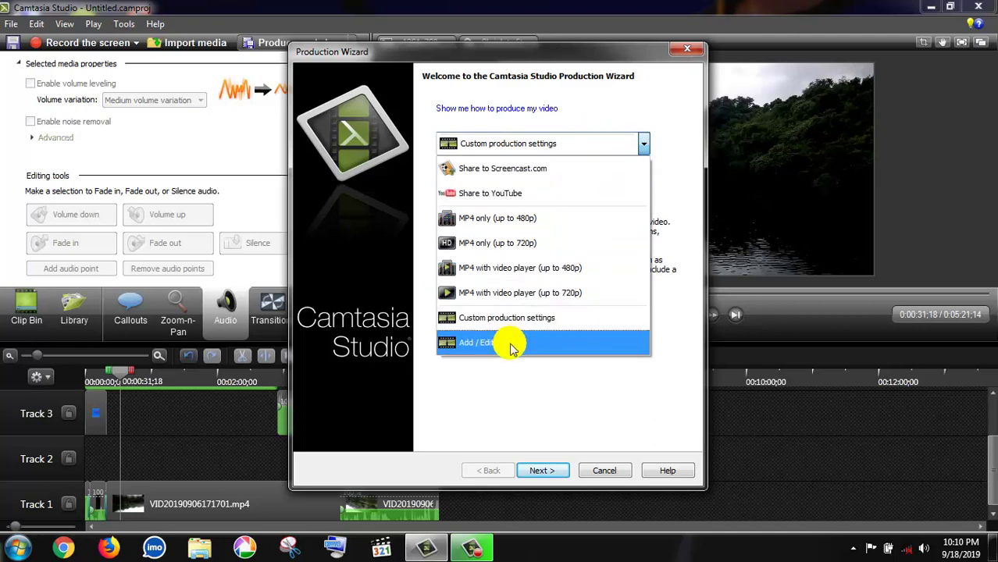
pyautogui.click(538, 321)
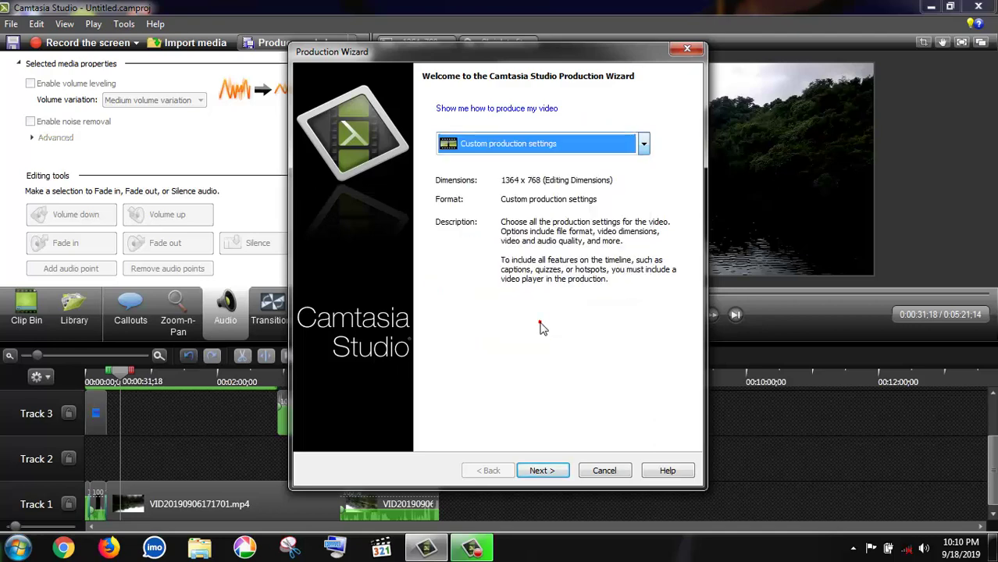
pyautogui.click(542, 471)
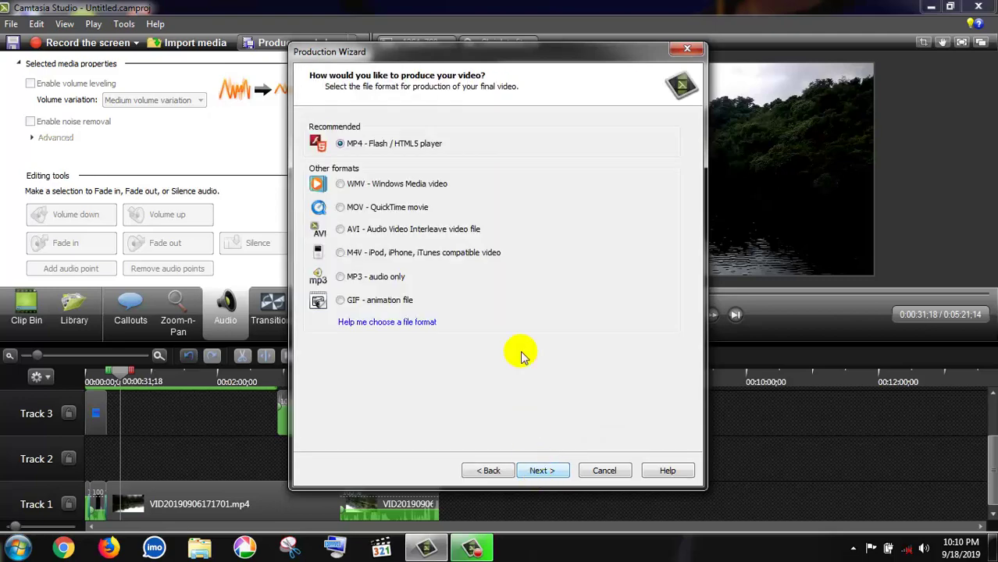
pyautogui.click(540, 472)
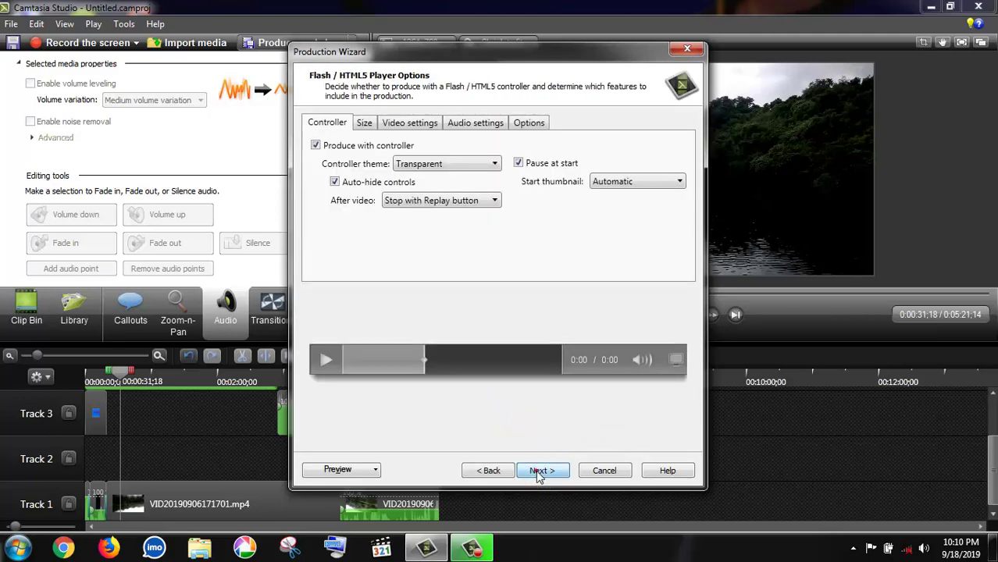
pyautogui.click(540, 472)
pyautogui.click(539, 471)
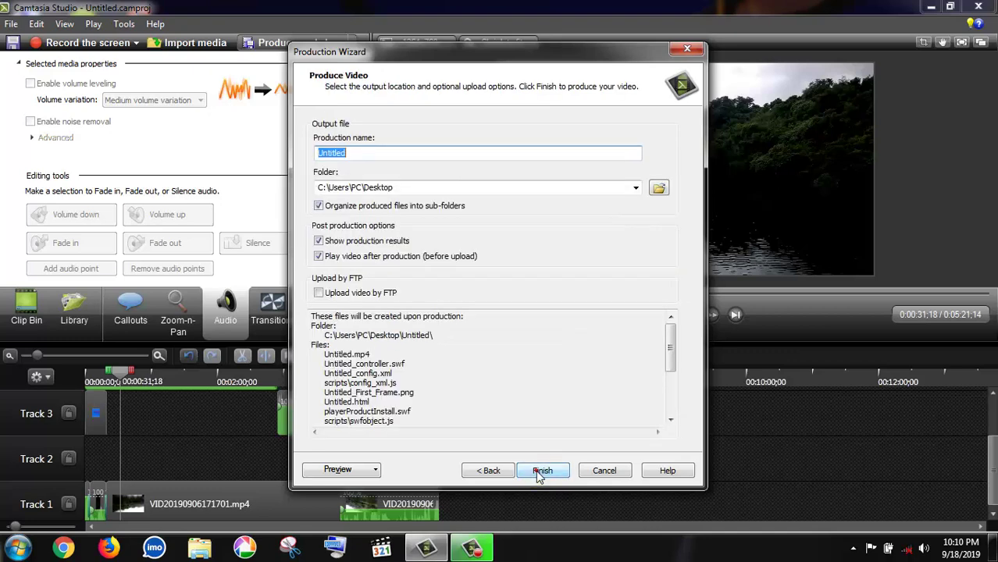
# Set the production name to PBS.
pyautogui.doubleClick(512, 161)
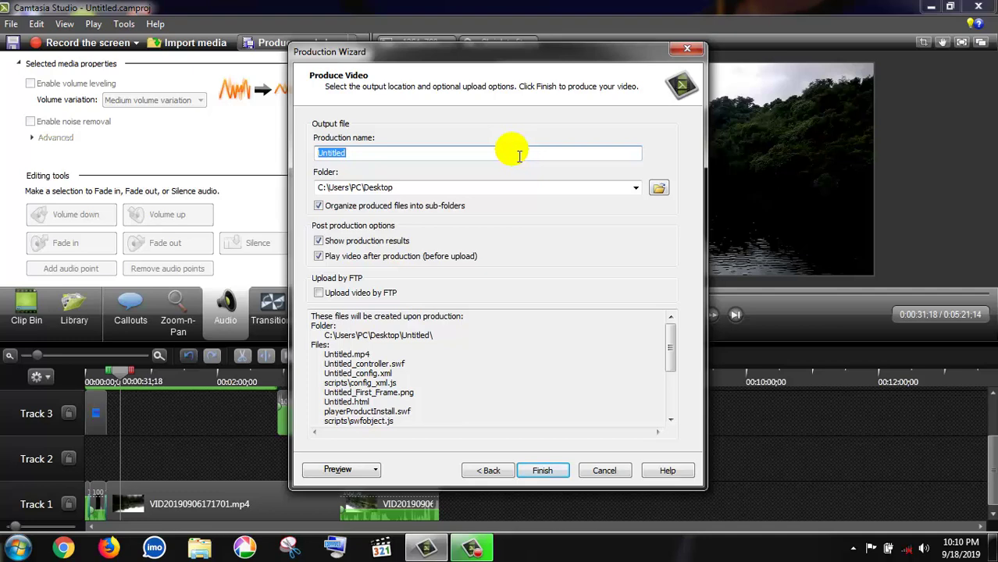
pyautogui.press('BackSpace')
pyautogui.write('UJHYI')
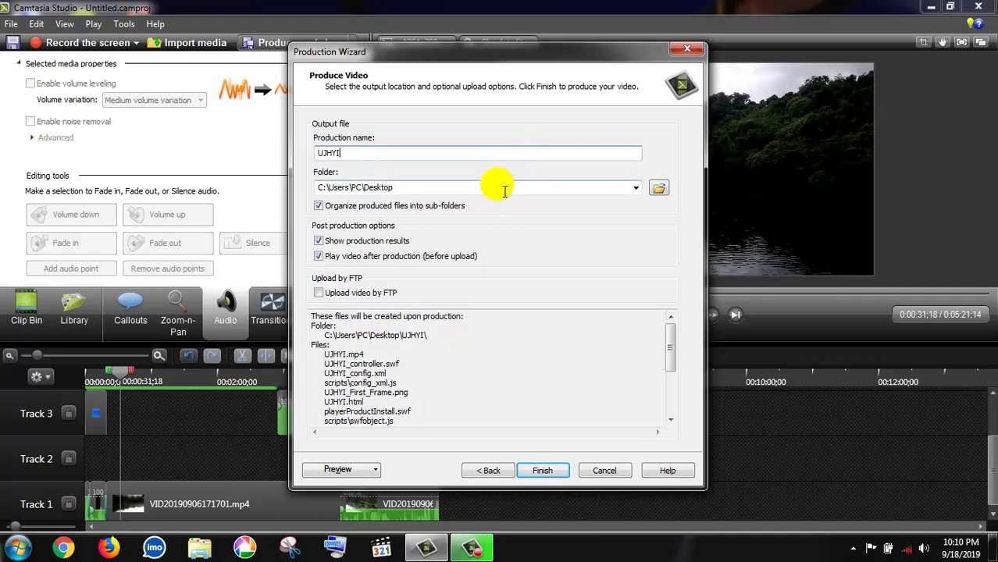
pyautogui.press('BackSpace')
pyautogui.press('BackSpace')
pyautogui.press('BackSpace')
pyautogui.press('BackSpace')
pyautogui.press('BackSpace')
pyautogui.write('P')
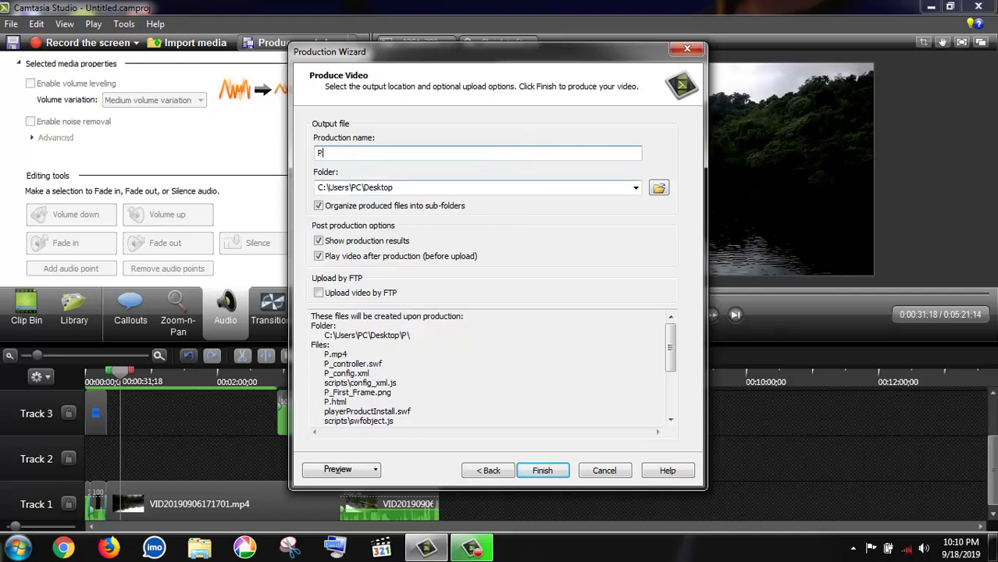
pyautogui.write('BS')
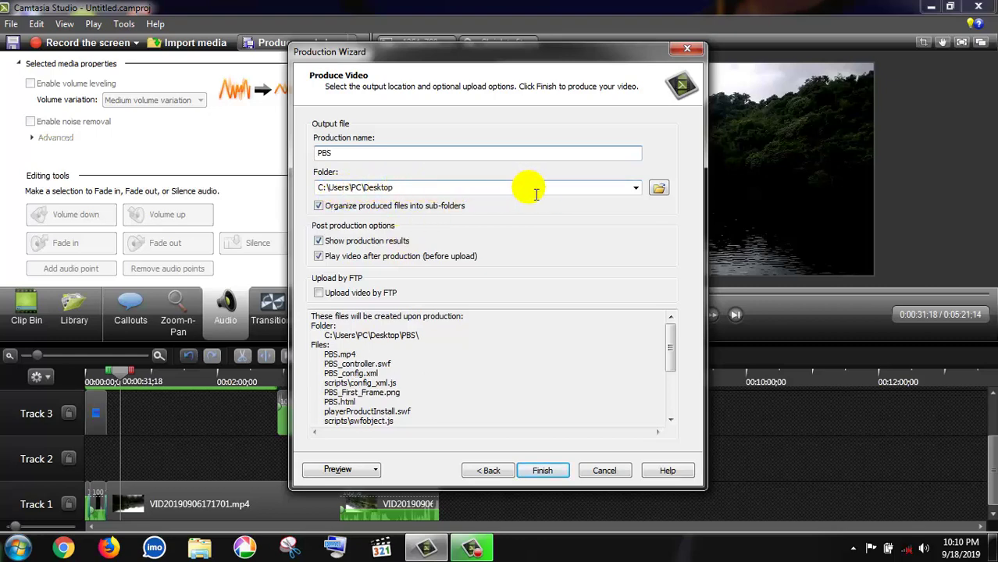
# Keep C:\Users\PC\Desktop as the output folder and start producing the video.
pyautogui.click(635, 189)
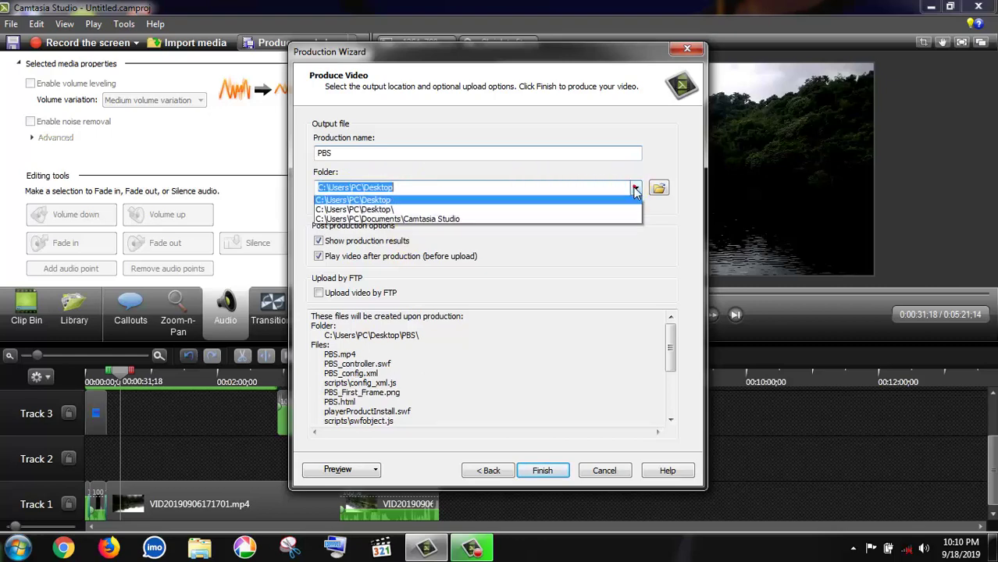
pyautogui.click(635, 189)
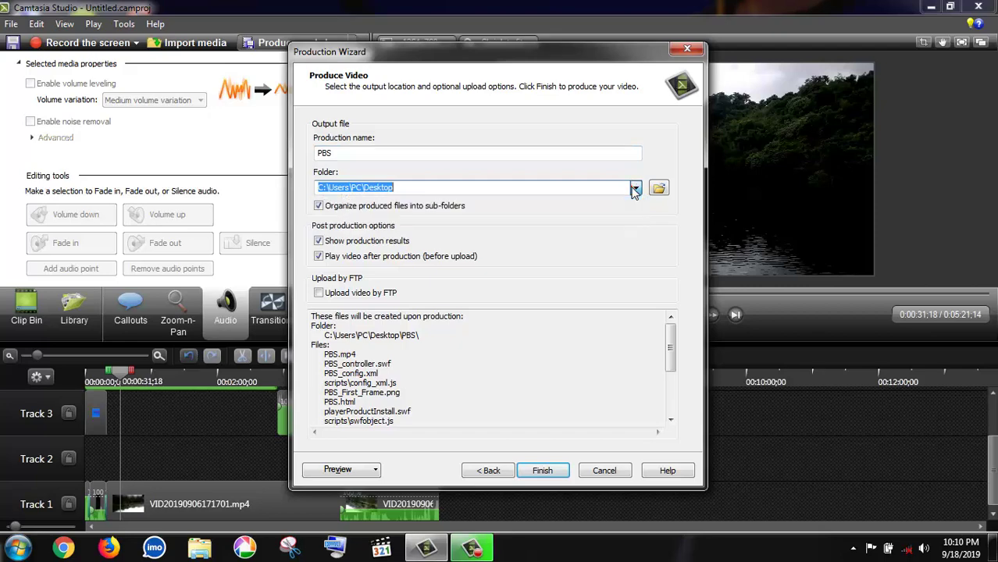
pyautogui.click(542, 472)
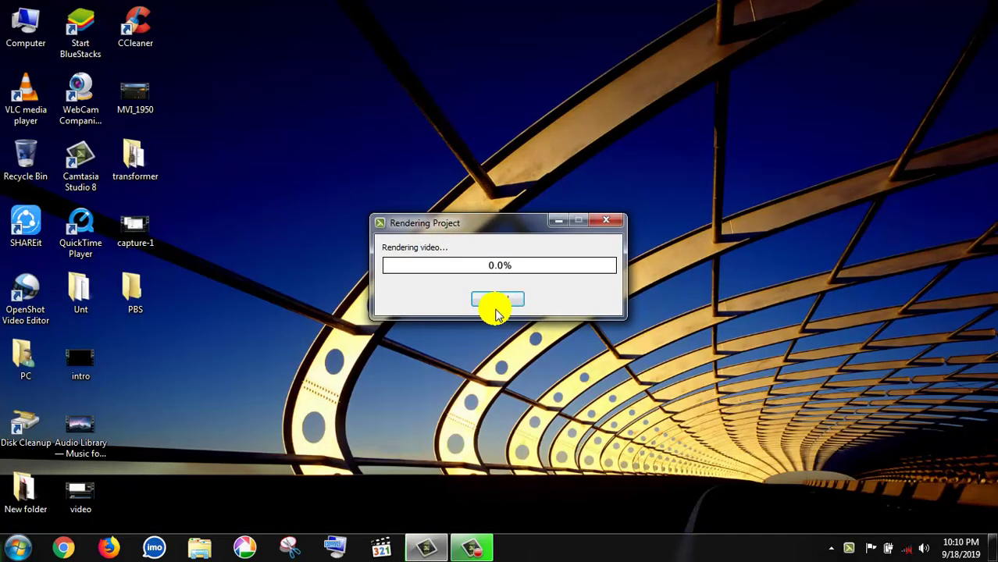